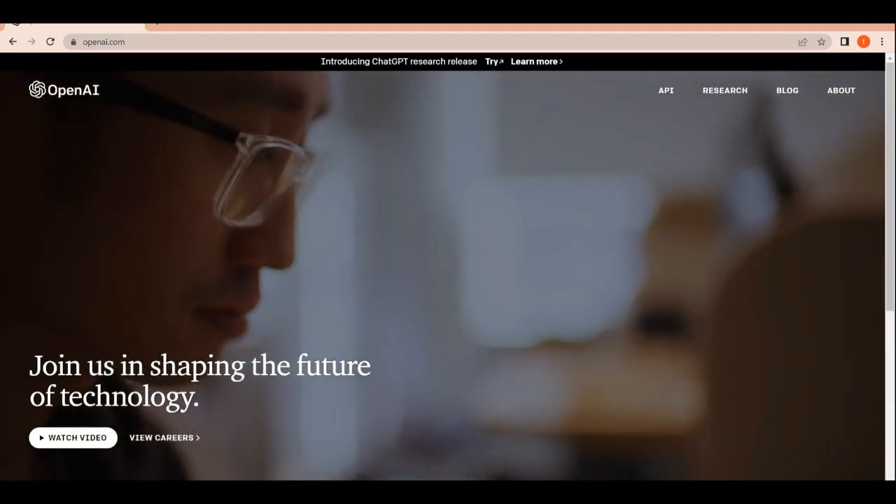
- Open ChatGPT and send the prompt "Raconte moi un monologue d'un personnage entre la passé et le futur"
{"action": "left_click", "coordinate": [494, 61]}
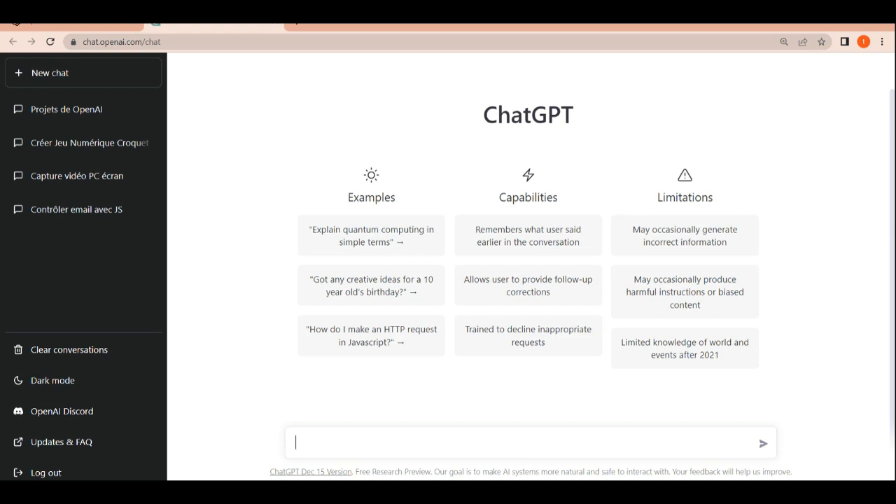
{"action": "type", "text": "conte moi une"}
{"action": "key", "text": "BackSpace"}
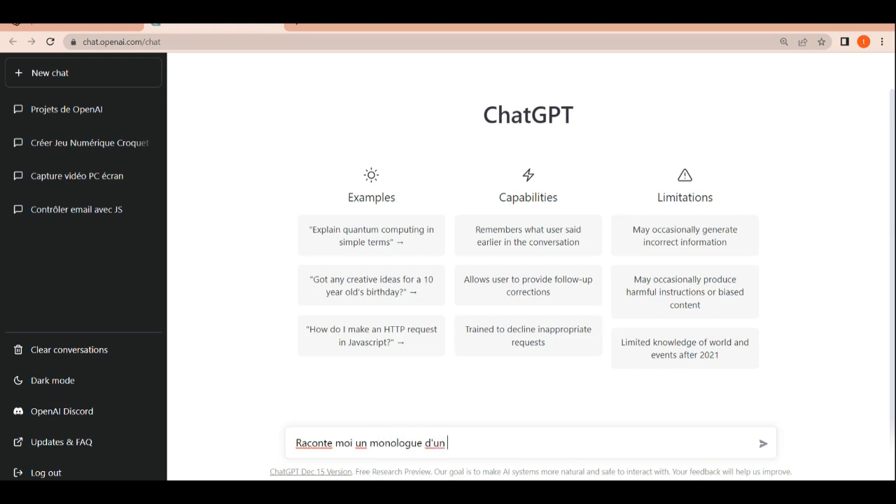
{"action": "type", "text": "nnage entre la passé "}
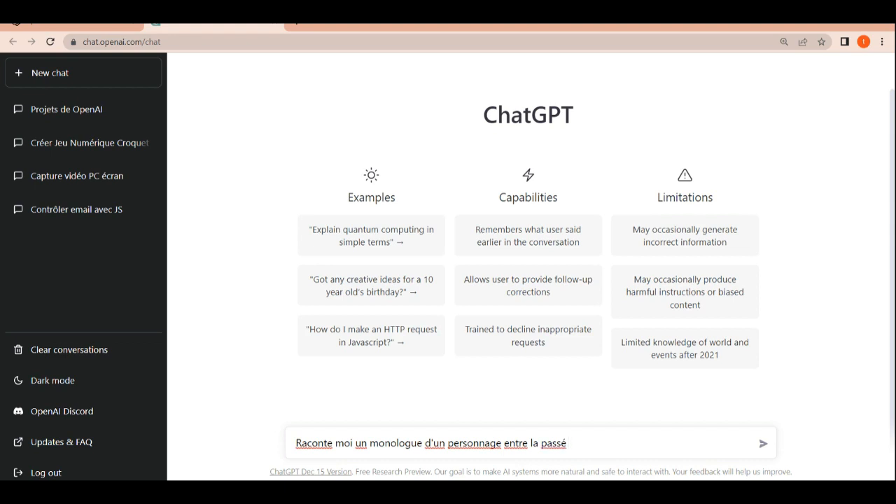
{"action": "type", "text": "et le futur"}
{"action": "key", "text": "Return"}
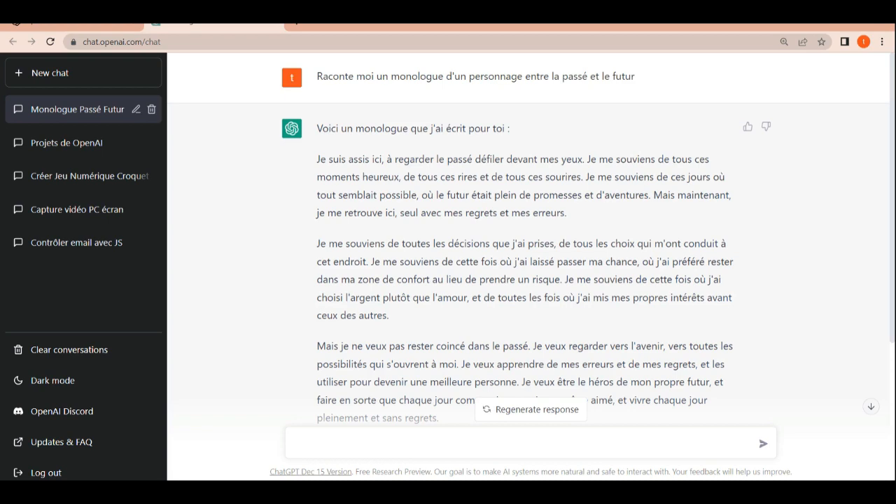
- Send the follow-up prompt "adapter le monologue aux enfants de primaire"
{"action": "scroll", "coordinate": [528, 238], "scroll_direction": "down", "scroll_amount": 5}
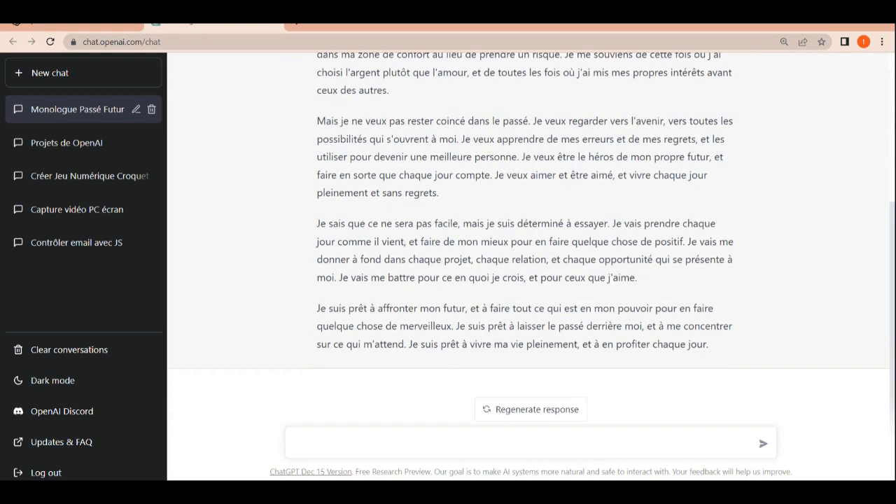
{"action": "type", "text": "dapter le monologue aux enfab"}
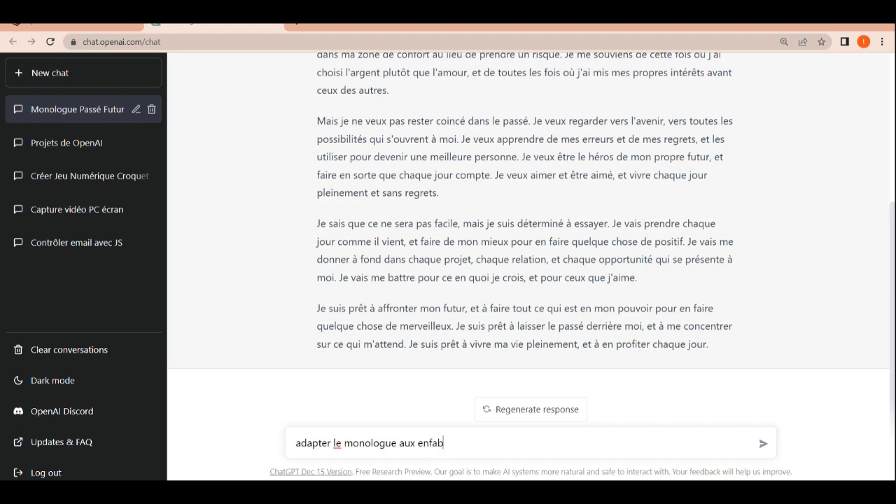
{"action": "type", "text": "ts de primaire"}
{"action": "key", "text": "Return"}
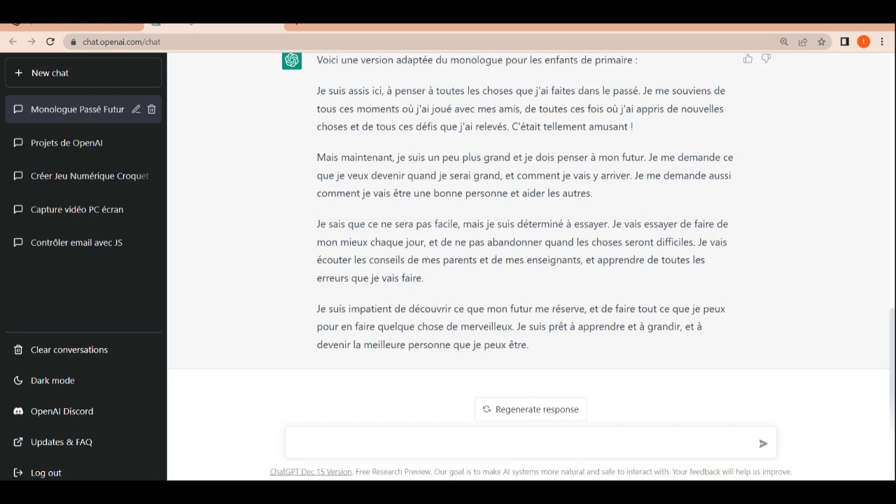
- Send the prompt "écrire une lettre de motivation sachant que je suis un développeur back end sous la technologie spring boot"
{"action": "scroll", "coordinate": [532, 243], "scroll_direction": "up", "scroll_amount": 10}
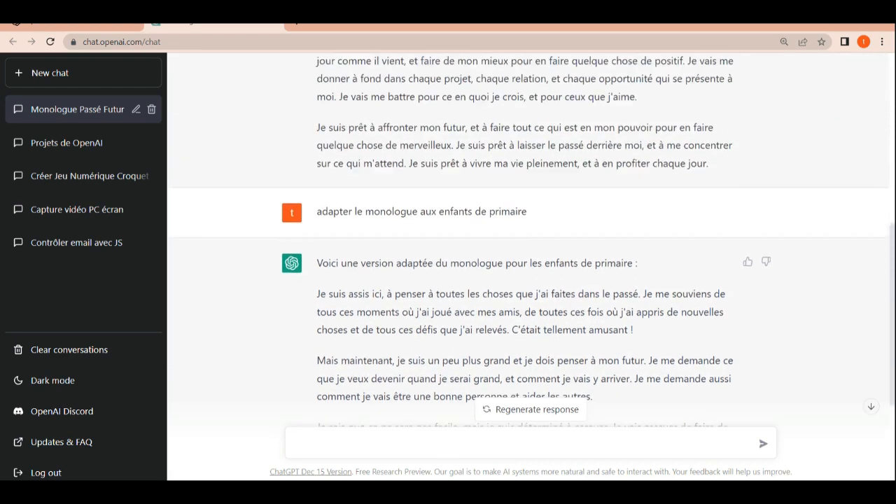
{"action": "scroll", "coordinate": [532, 242], "scroll_direction": "up", "scroll_amount": 1}
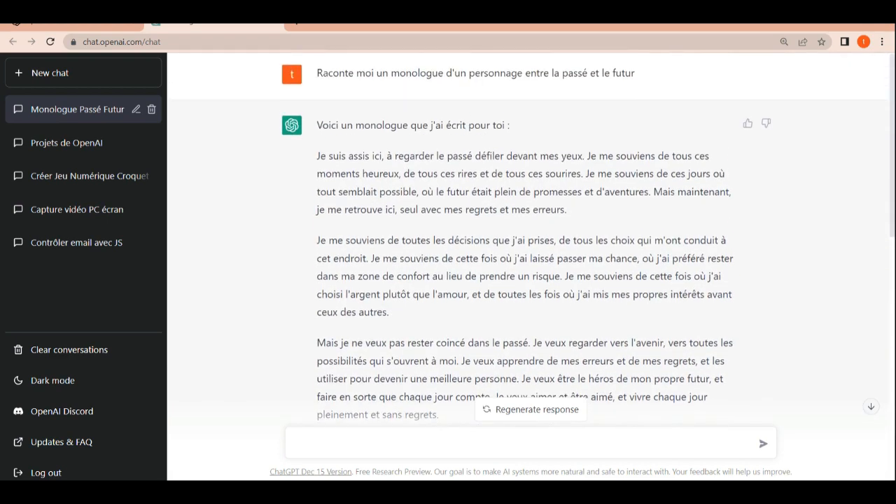
{"action": "scroll", "coordinate": [532, 242], "scroll_direction": "down", "scroll_amount": 10}
{"action": "scroll", "coordinate": [532, 243], "scroll_direction": "down", "scroll_amount": 1}
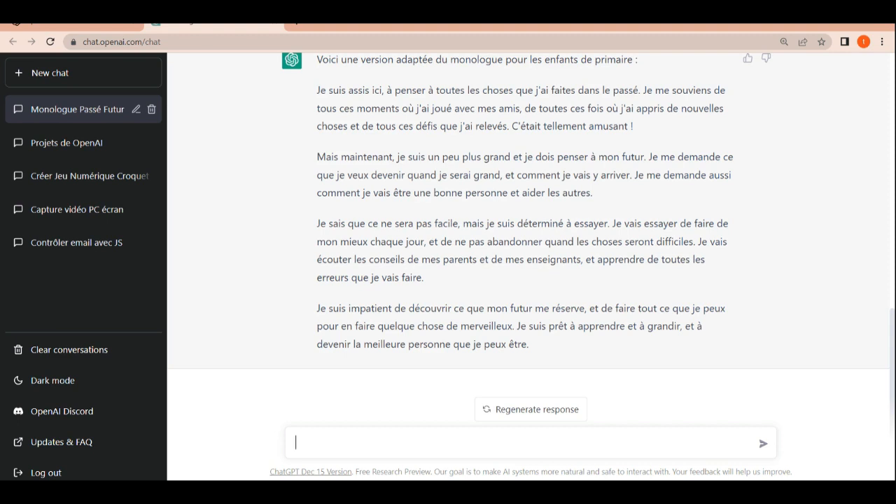
{"action": "type", "text": "écrire une lettre de motivation"}
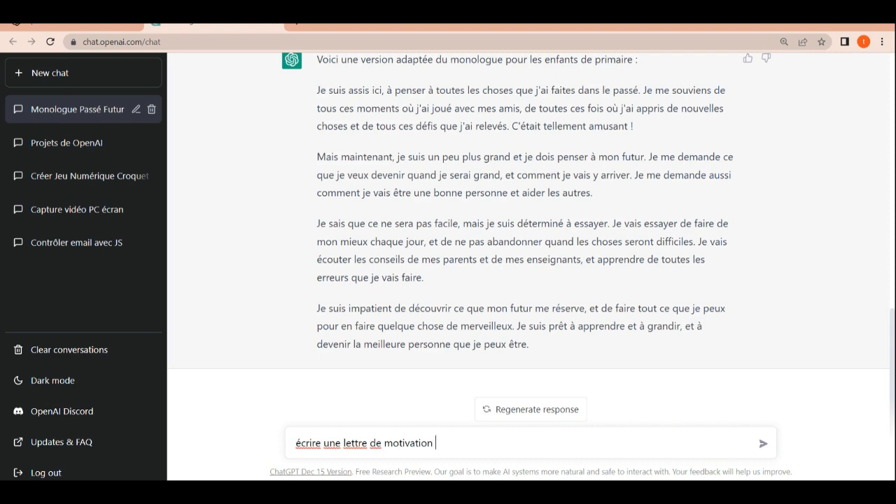
{"action": "type", "text": " sachant que"}
{"action": "key", "text": "BackSpace"}
{"action": "key", "text": "BackSpace"}
{"action": "key", "text": "BackSpace"}
{"action": "type", "text": "ue je suis un "}
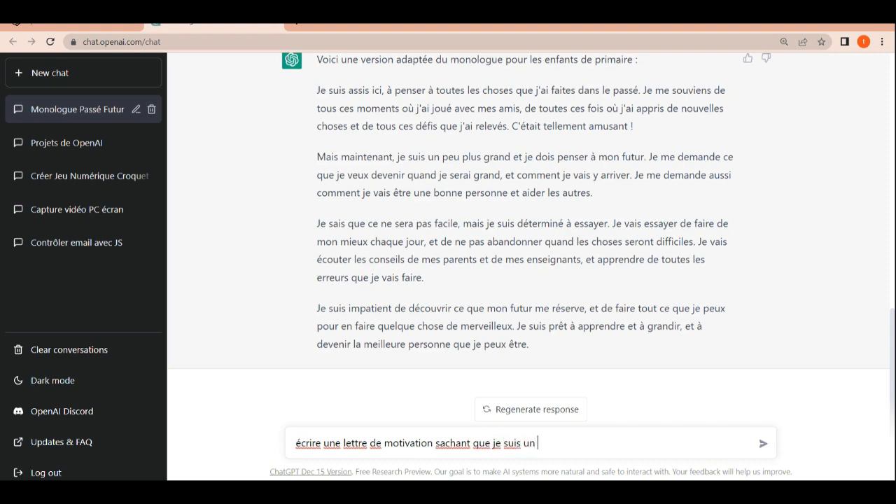
{"action": "type", "text": "développeur "}
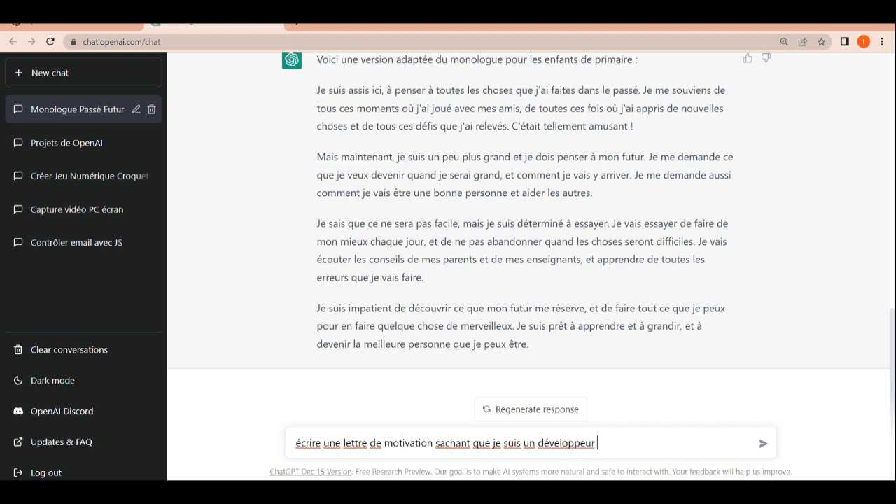
{"action": "type", "text": "back end sous la technolo"}
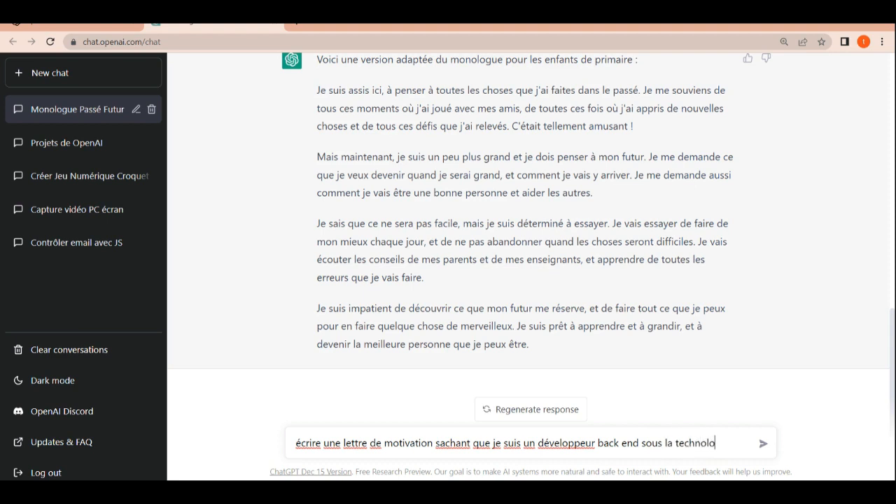
{"action": "type", "text": "gie spring boot"}
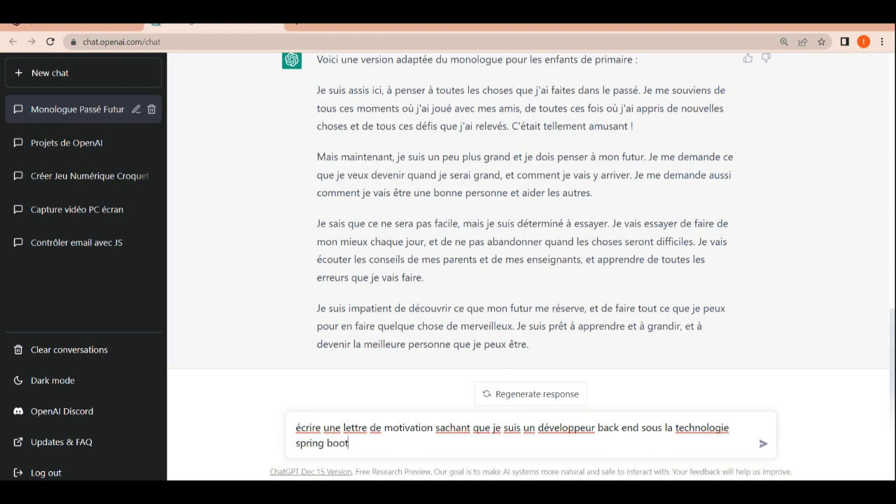
{"action": "key", "text": "Return"}
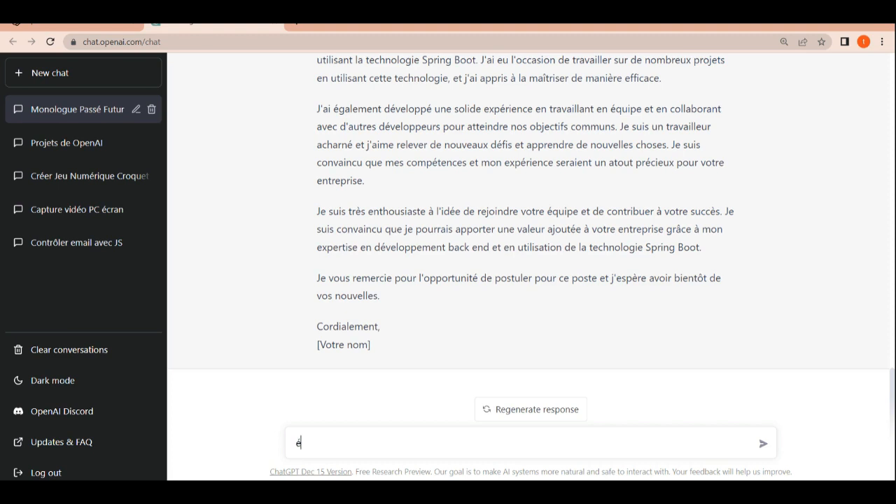
- Send the prompt "écrire le programme java qui permet la connexion vers une base de données mysql"
{"action": "type", "text": "e le programme java qui permet "}
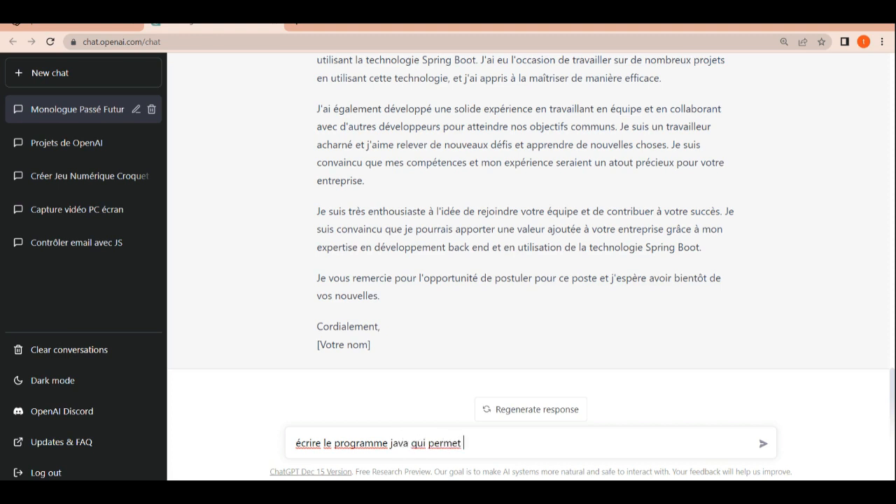
{"action": "type", "text": "la connexion vers une base de donne"}
{"action": "type", "text": "es mysql"}
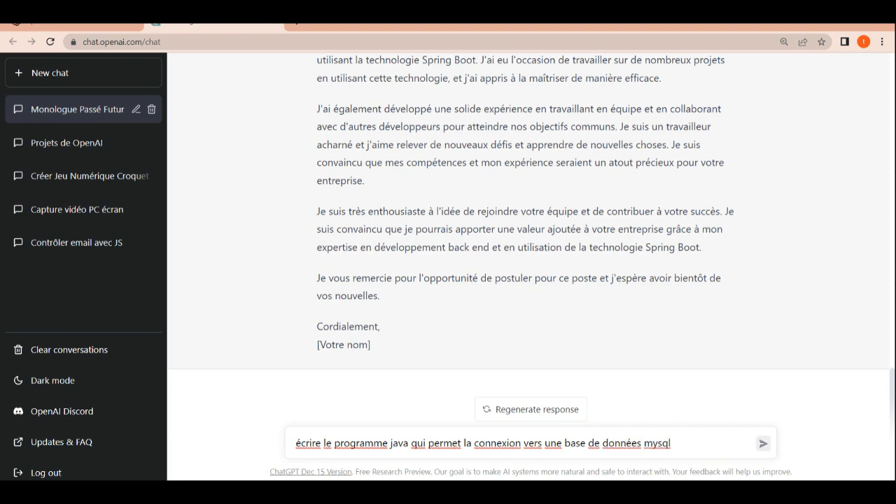
{"action": "key", "text": "Return"}
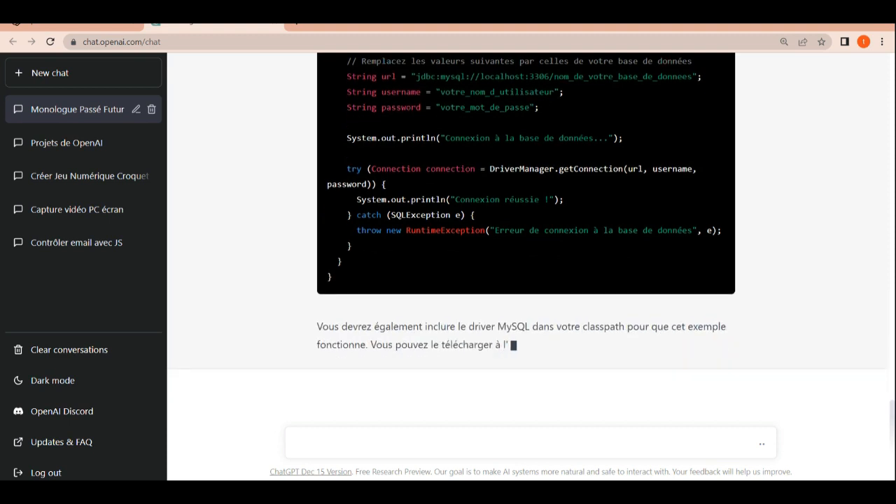
- Look over the generated Java code and send the follow-up prompt "adapter le code à une classe connexion"
{"action": "scroll", "coordinate": [529, 238], "scroll_direction": "up", "scroll_amount": 2}
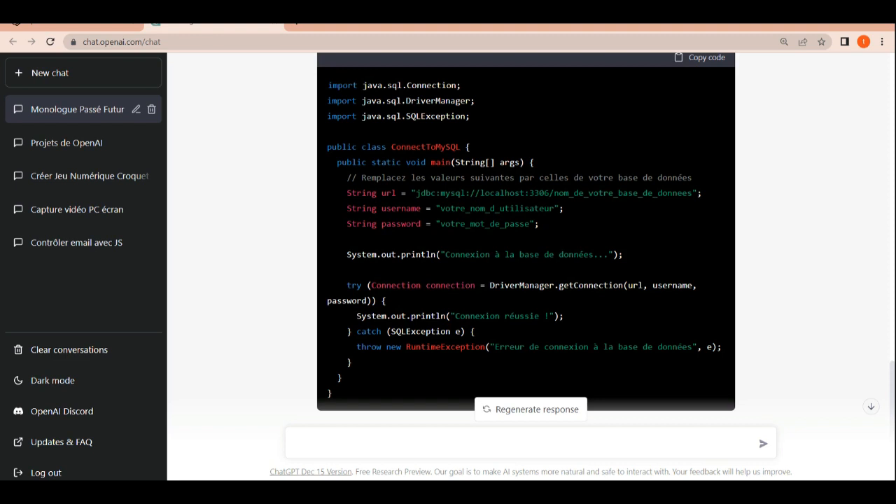
{"action": "scroll", "coordinate": [524, 238], "scroll_direction": "up", "scroll_amount": 1}
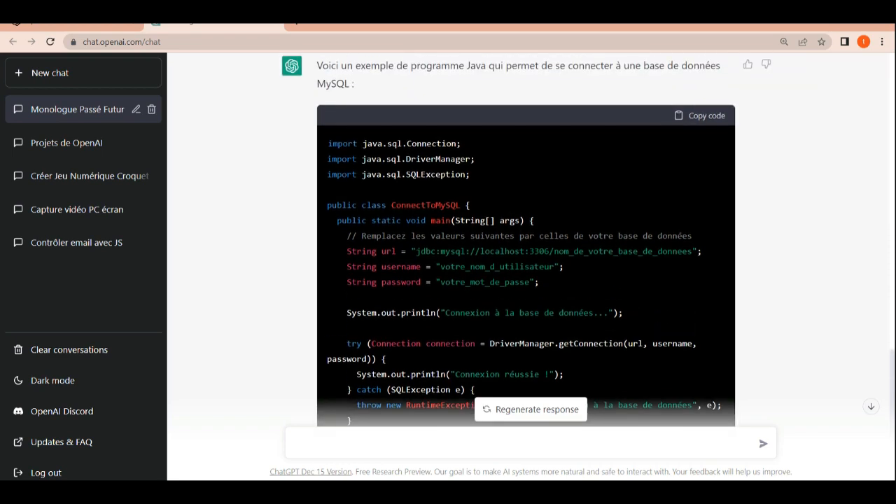
{"action": "scroll", "coordinate": [524, 238], "scroll_direction": "down", "scroll_amount": 3}
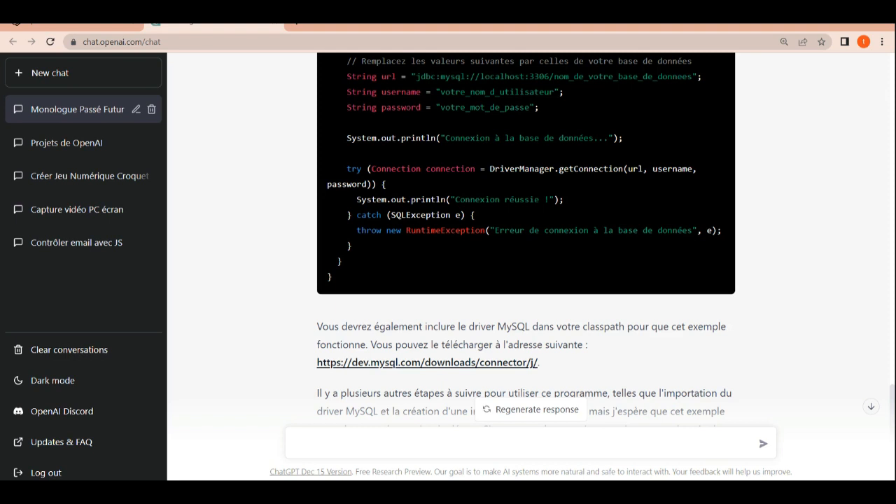
{"action": "scroll", "coordinate": [525, 238], "scroll_direction": "down", "scroll_amount": 2}
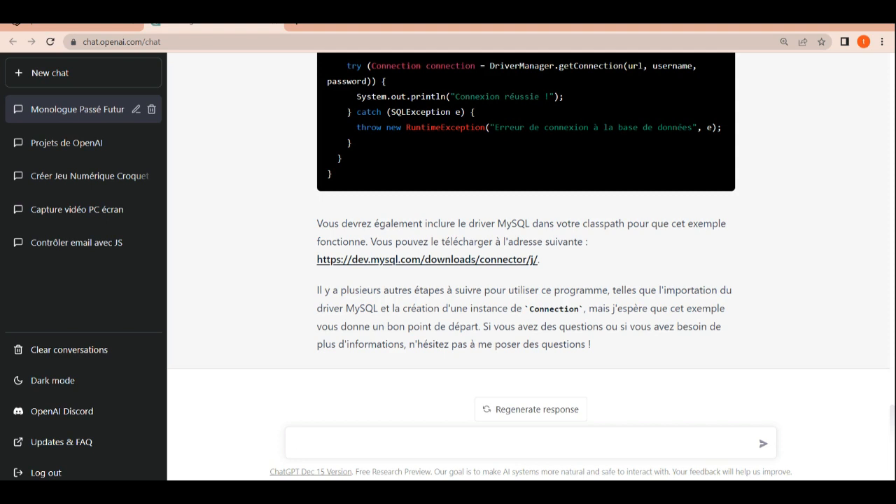
{"action": "type", "text": "adapter le code à une "}
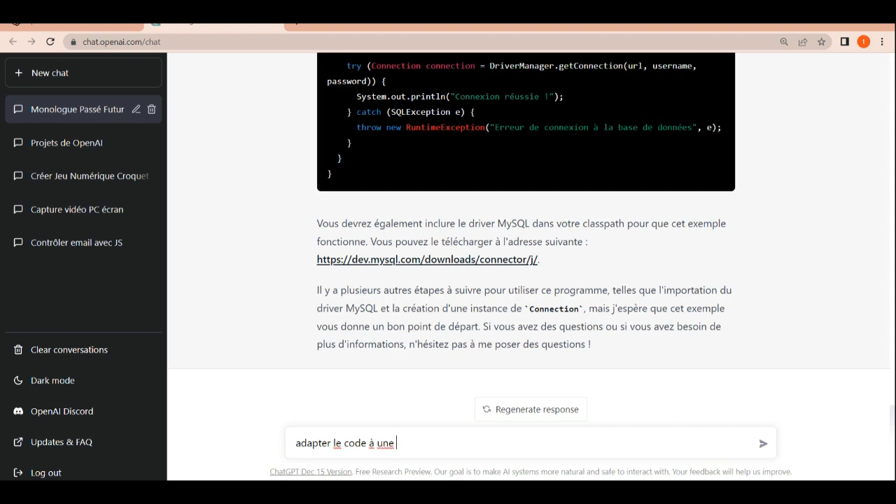
{"action": "type", "text": "classe connexion"}
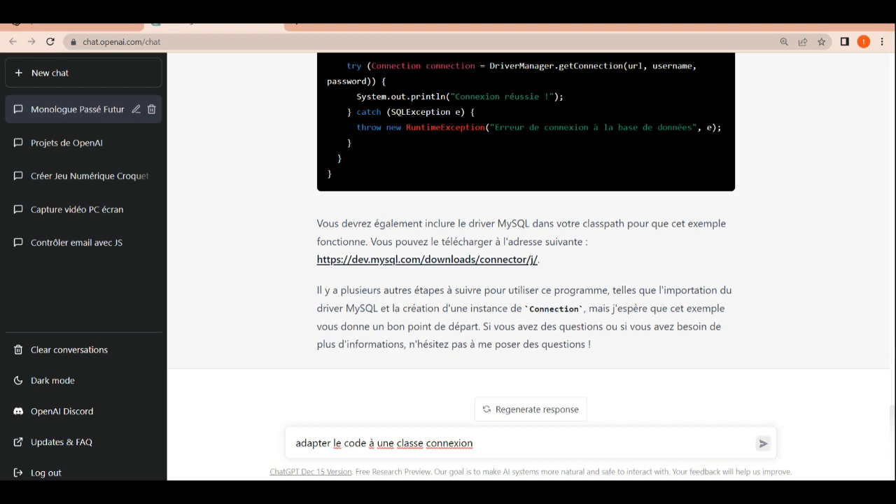
{"action": "key", "text": "Return"}
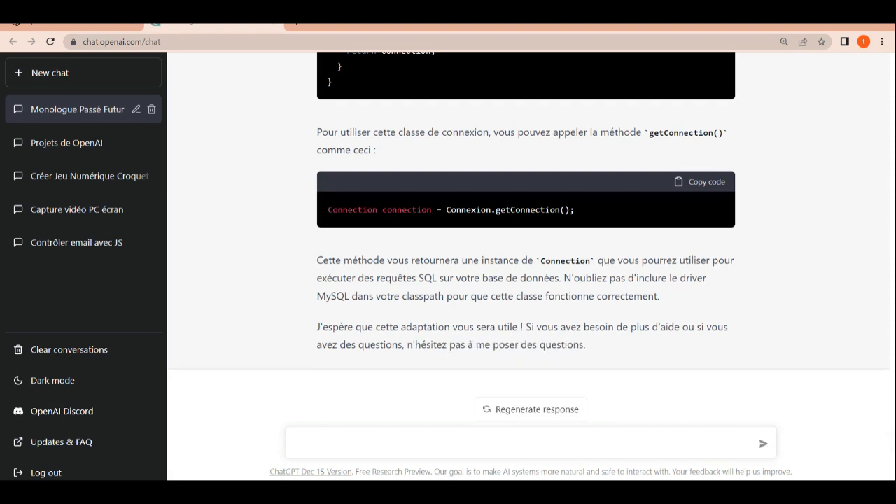
- Read through the generated Connexion class code, from its imports to the getConnection method
{"action": "scroll", "coordinate": [525, 238], "scroll_direction": "up", "scroll_amount": 7}
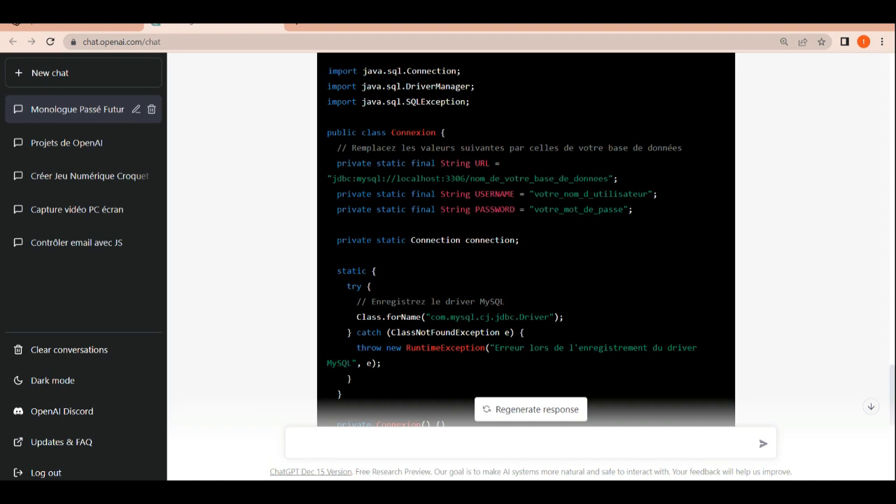
{"action": "scroll", "coordinate": [524, 238], "scroll_direction": "down", "scroll_amount": 4}
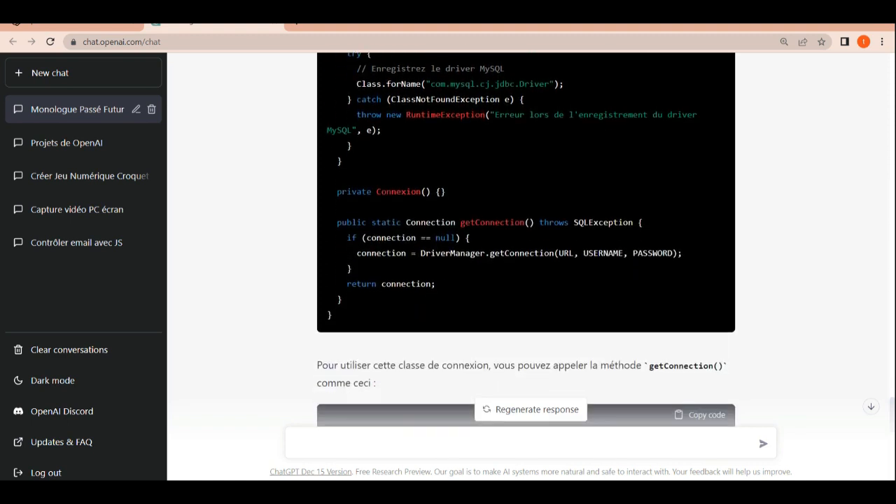
{"action": "scroll", "coordinate": [525, 238], "scroll_direction": "up", "scroll_amount": 1}
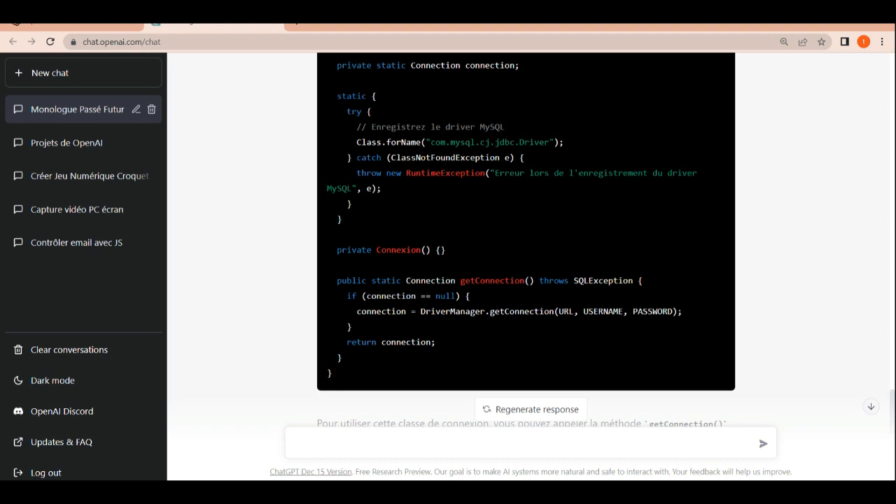
{"action": "scroll", "coordinate": [525, 238], "scroll_direction": "up", "scroll_amount": 3}
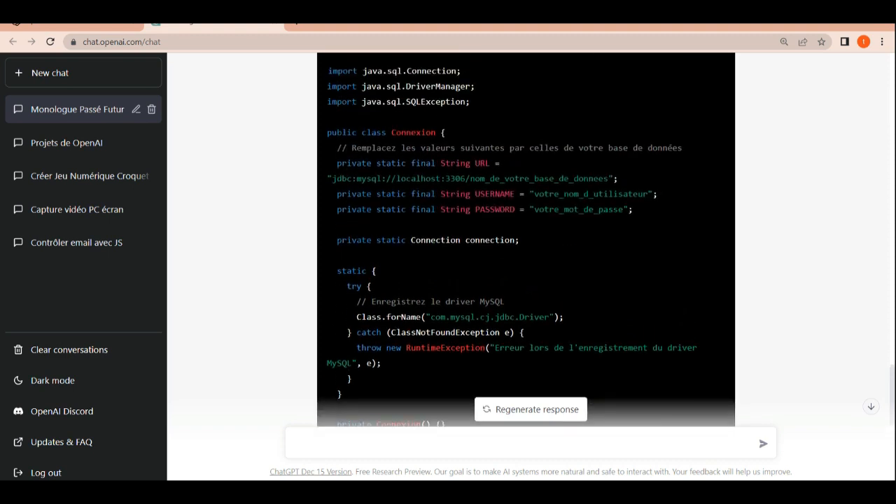
{"action": "scroll", "coordinate": [525, 238], "scroll_direction": "up", "scroll_amount": 1}
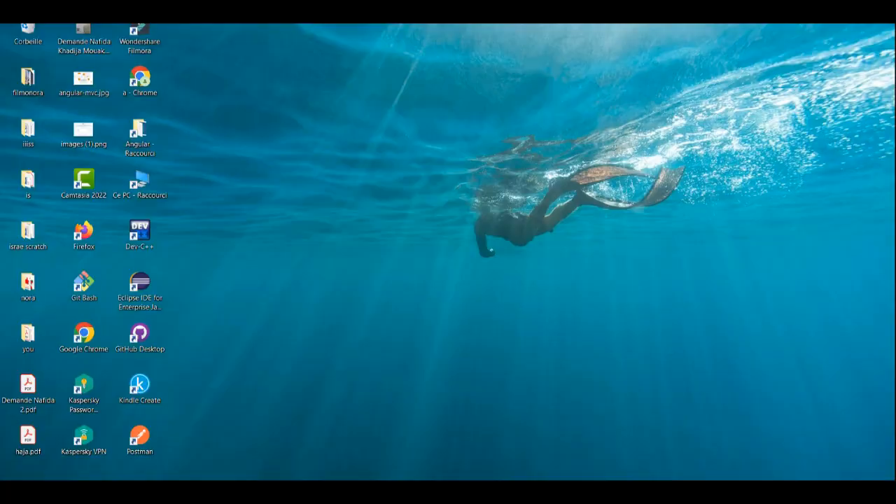
- Launch Eclipse IDE from the desktop with the proposed eclipse-workspace directory
{"action": "double_click", "coordinate": [140, 290]}
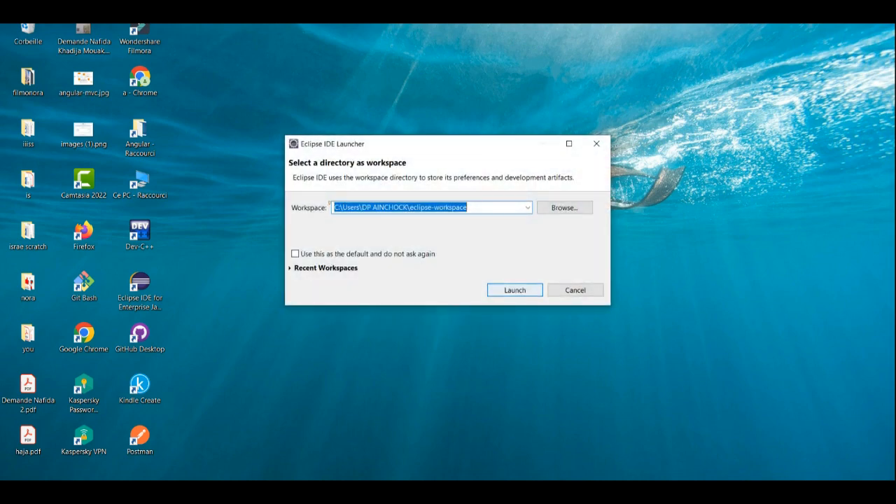
{"action": "left_click", "coordinate": [515, 290]}
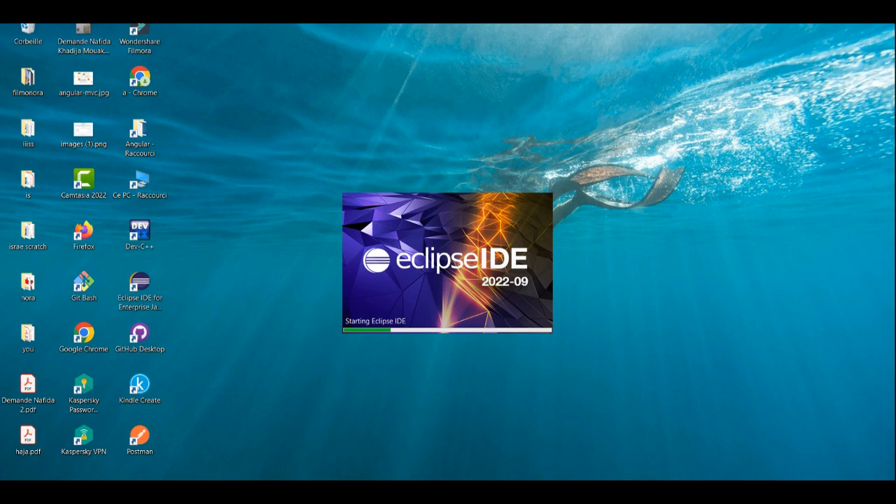
{"action": "mouse_move", "coordinate": [533, 493]}
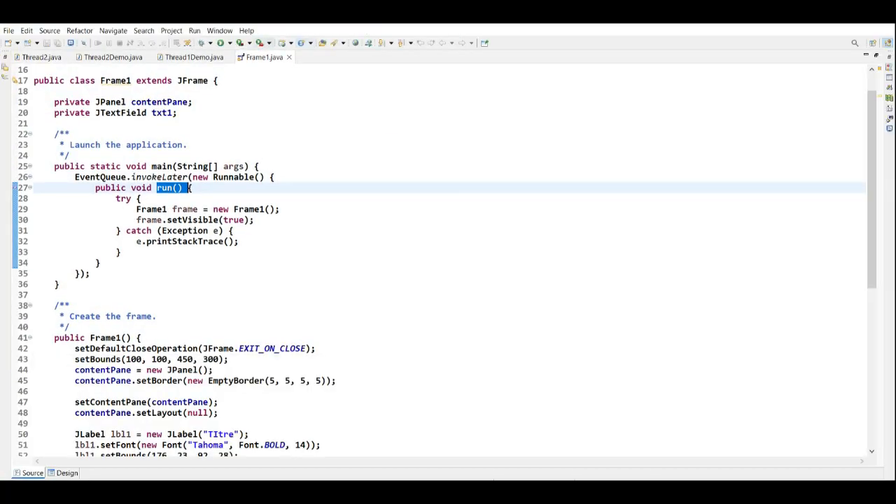
- Close all open editors and start a new simple Maven project that skips archetype selection in the default workspace location
{"action": "right_click", "coordinate": [260, 59]}
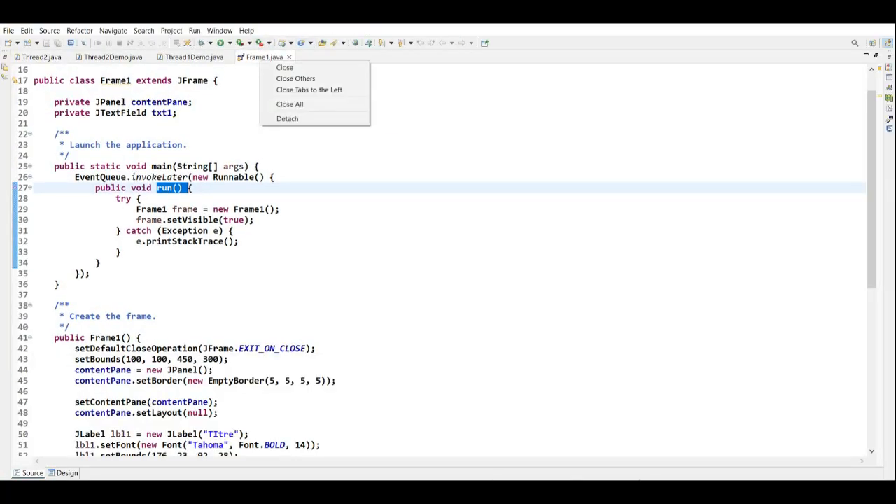
{"action": "left_click", "coordinate": [290, 104]}
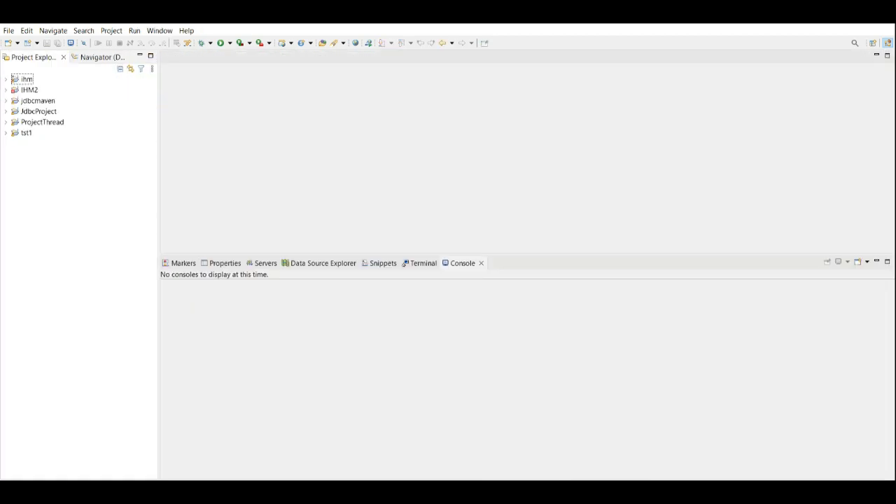
{"action": "left_click", "coordinate": [9, 31]}
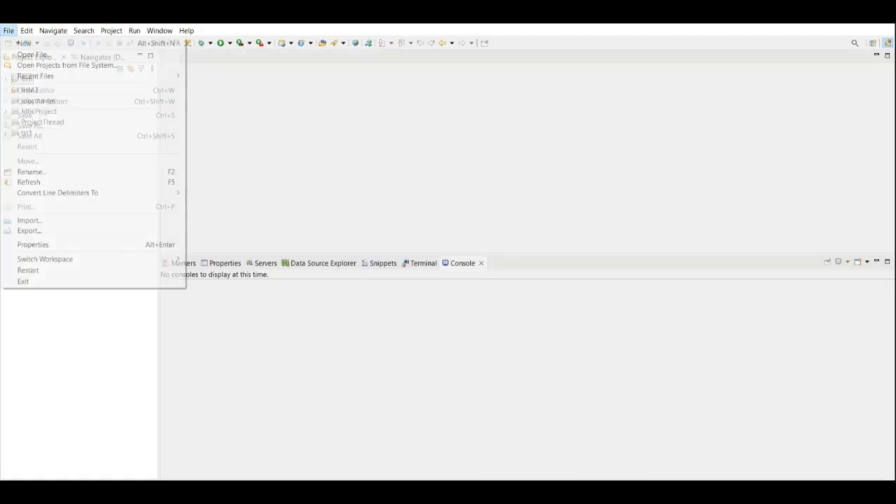
{"action": "mouse_move", "coordinate": [25, 44]}
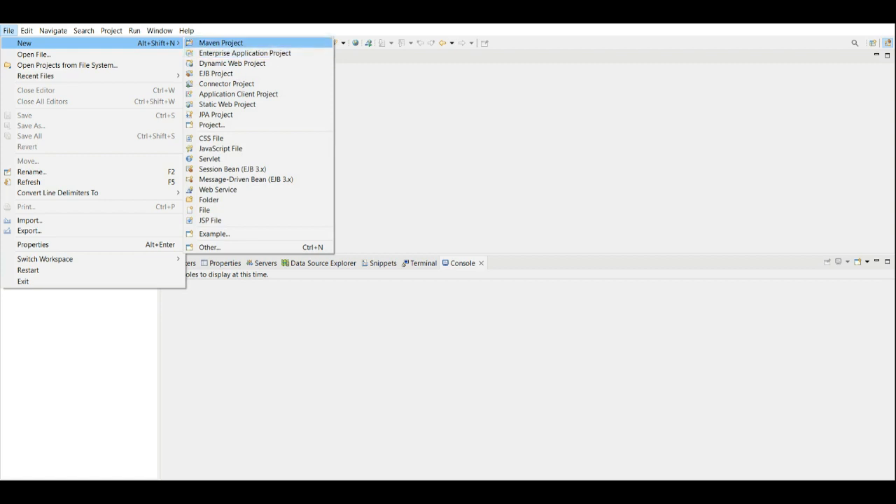
{"action": "left_click", "coordinate": [220, 43]}
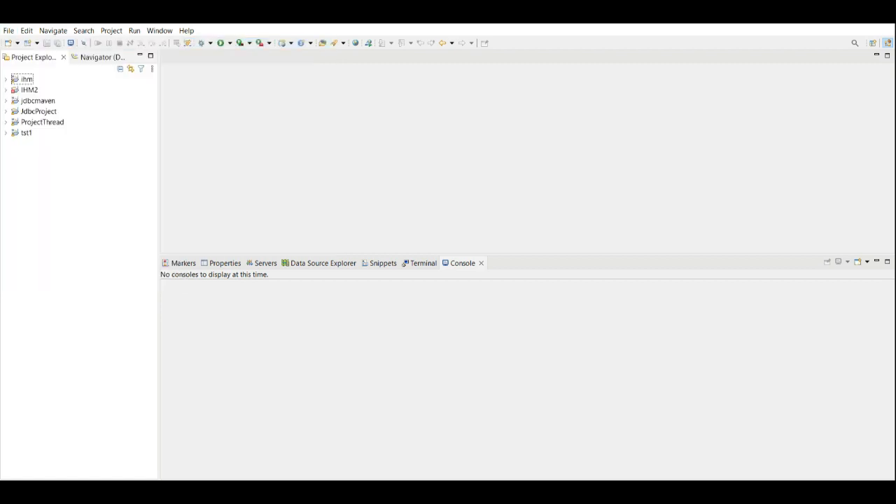
{"action": "left_click", "coordinate": [292, 115]}
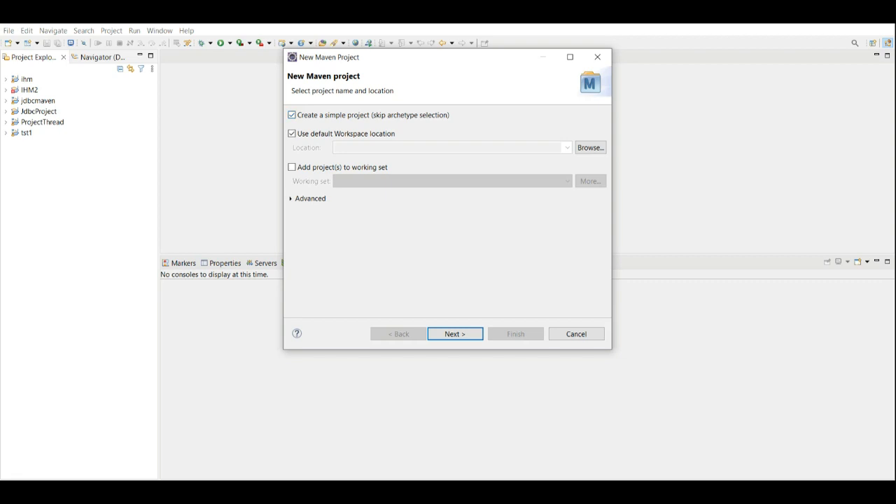
{"action": "left_click", "coordinate": [455, 333]}
- Set the group ID to labo.it and the artifact ID to chatGptProject1, and create the Maven project
{"action": "type", "text": "labo.it"}
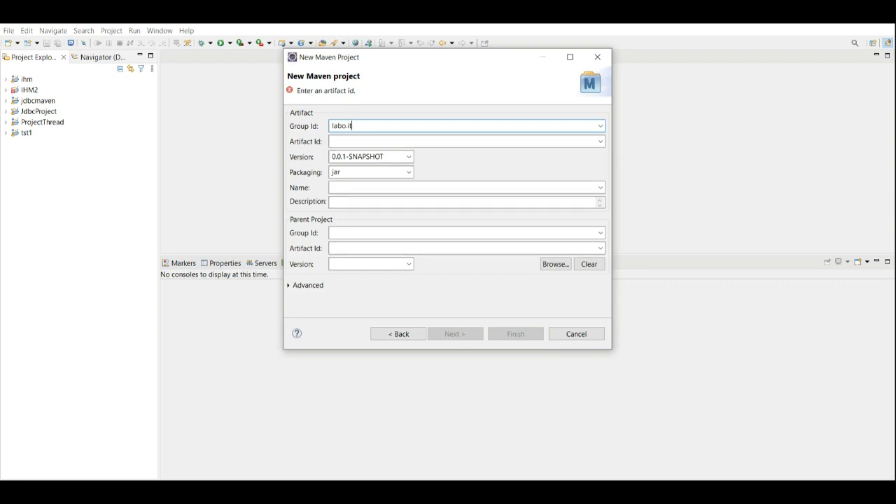
{"action": "left_click", "coordinate": [361, 141]}
{"action": "type", "text": "chat"}
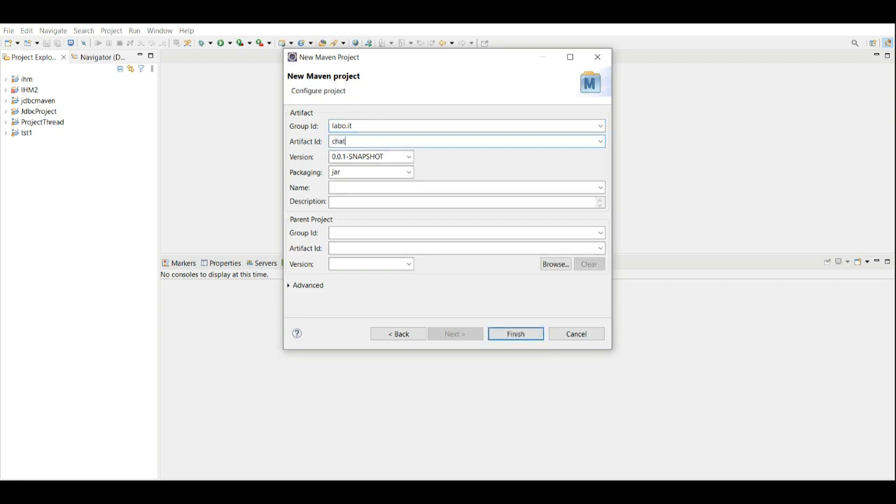
{"action": "type", "text": "GptProject1"}
{"action": "key", "text": "Return"}
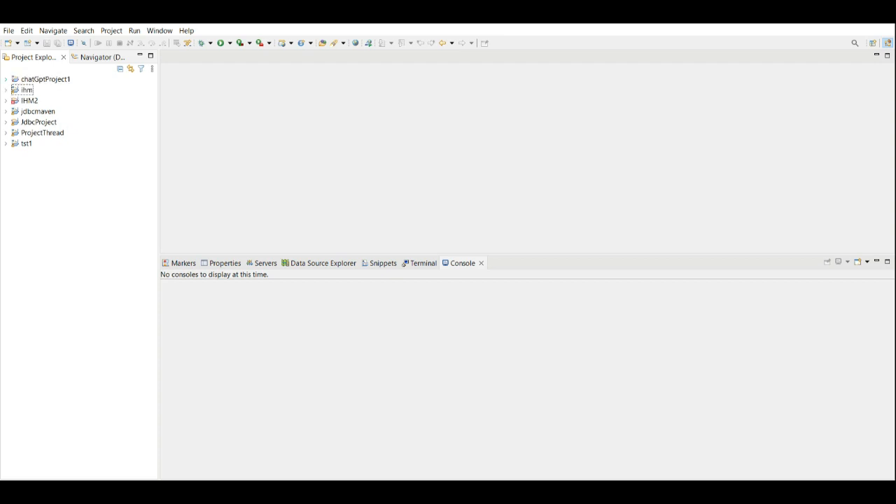
- Create a Java package named dao in the src/main/java folder of chatGptProject1
{"action": "left_click", "coordinate": [51, 90]}
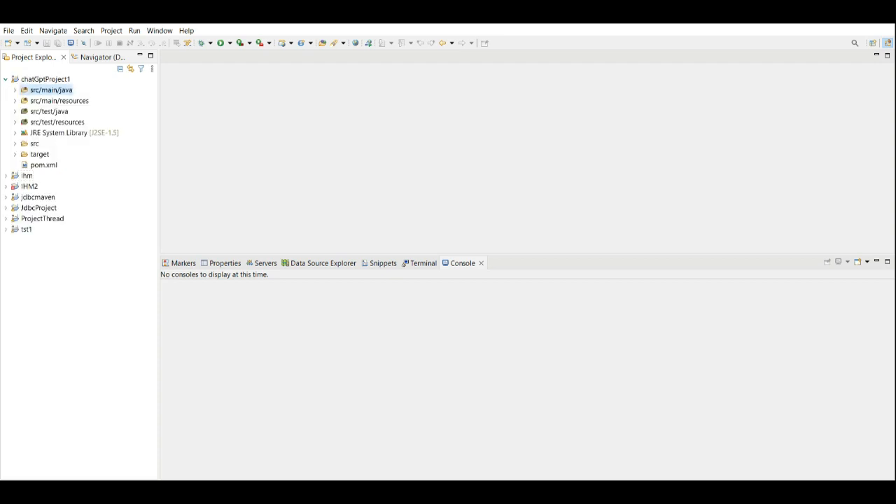
{"action": "right_click", "coordinate": [56, 91]}
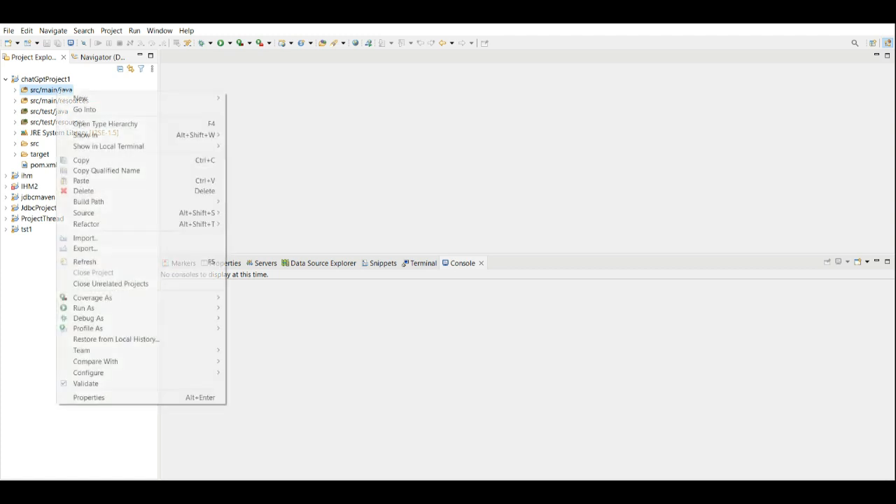
{"action": "mouse_move", "coordinate": [105, 98]}
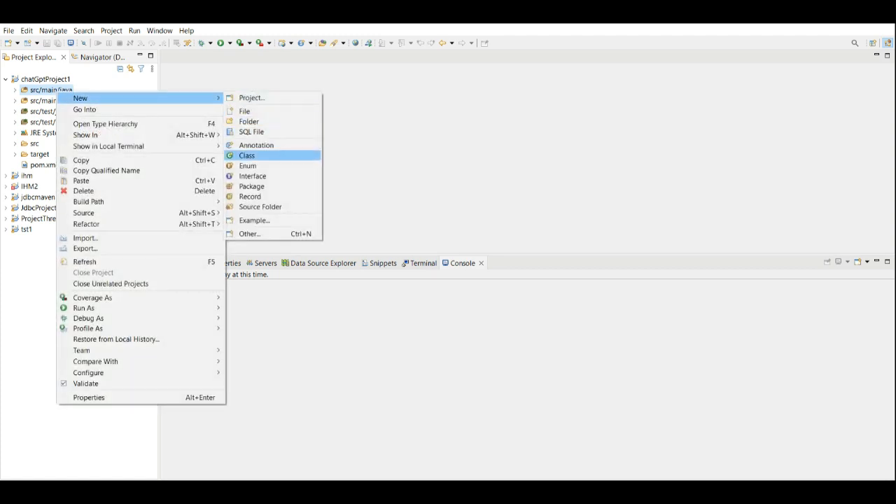
{"action": "left_click", "coordinate": [251, 186]}
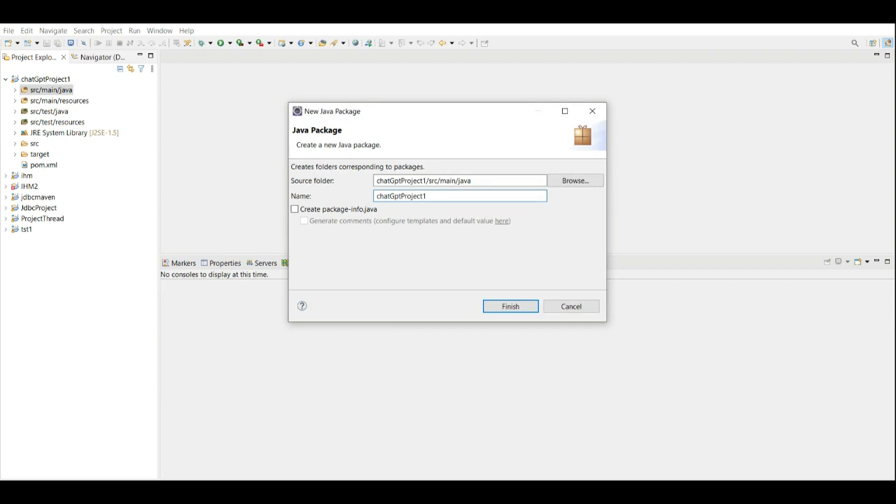
{"action": "key", "text": "ctrl+a"}
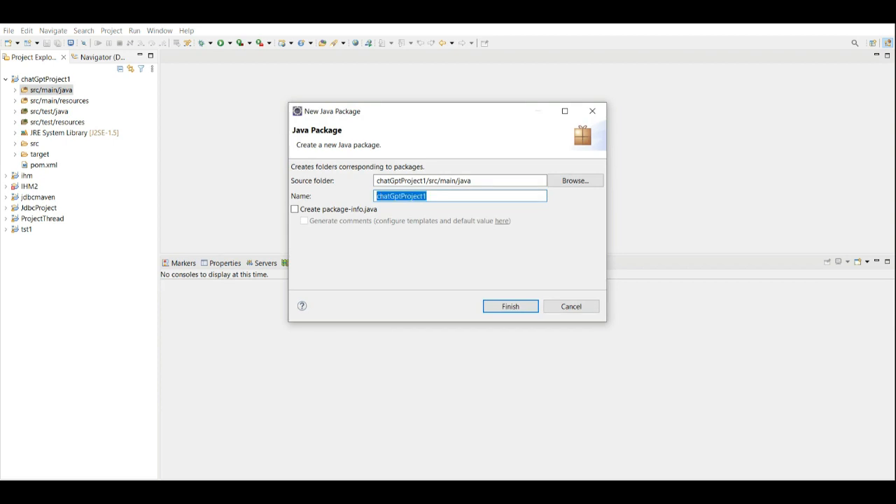
{"action": "type", "text": "dao"}
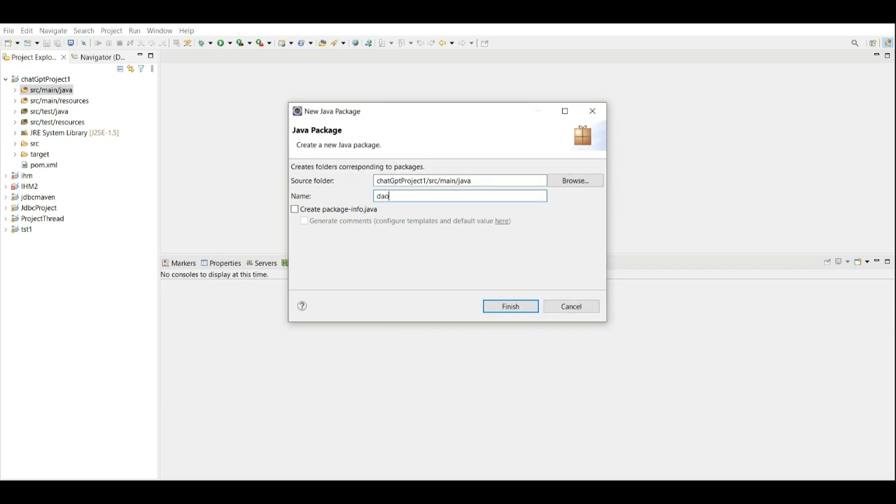
{"action": "key", "text": "Return"}
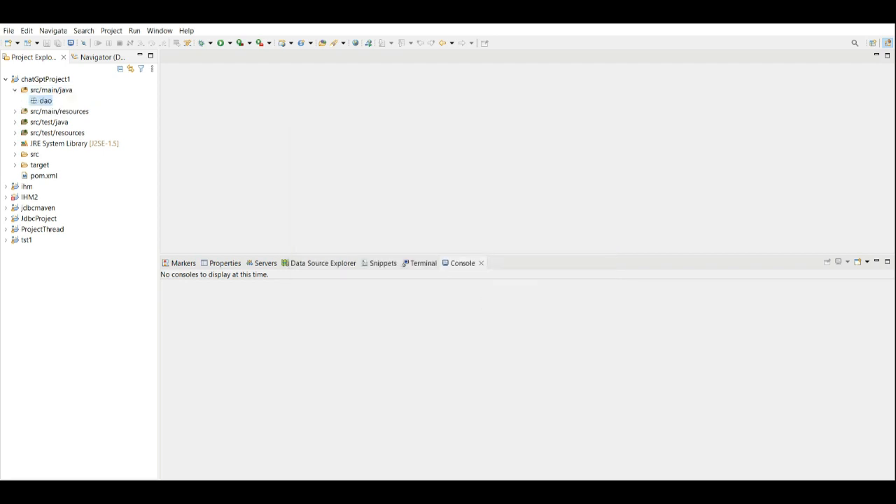
- Check the class name in the ChatGPT code in Chrome, and create a public class Connexion in Eclipse's dao package
{"action": "mouse_move", "coordinate": [532, 492]}
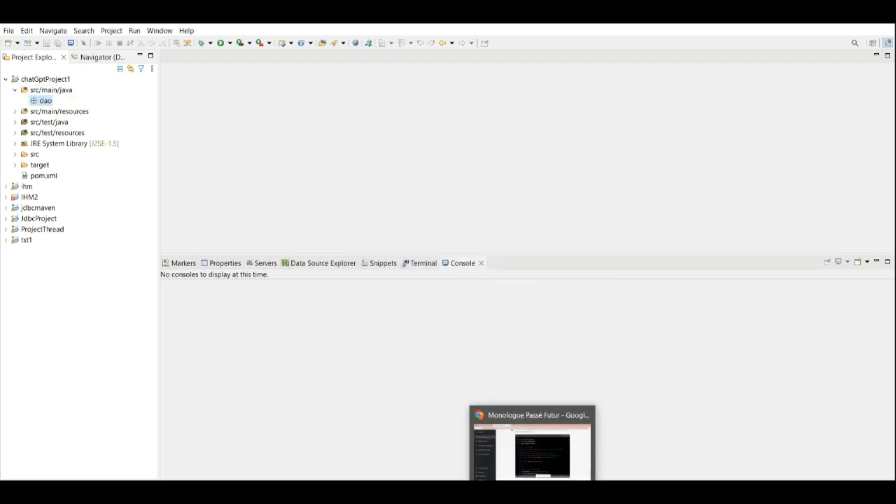
{"action": "left_click", "coordinate": [532, 451]}
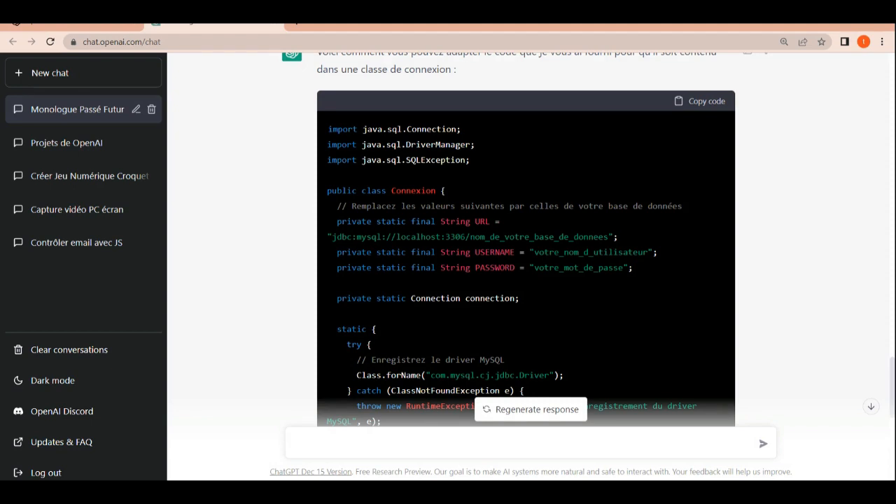
{"action": "key", "text": "alt+Tab"}
{"action": "right_click", "coordinate": [43, 100]}
{"action": "mouse_move", "coordinate": [77, 104]}
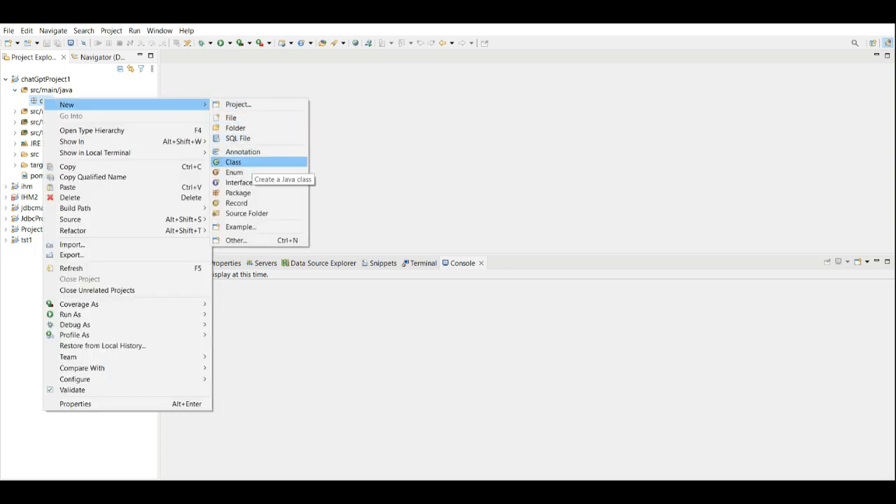
{"action": "left_click", "coordinate": [234, 163]}
{"action": "type", "text": "C"}
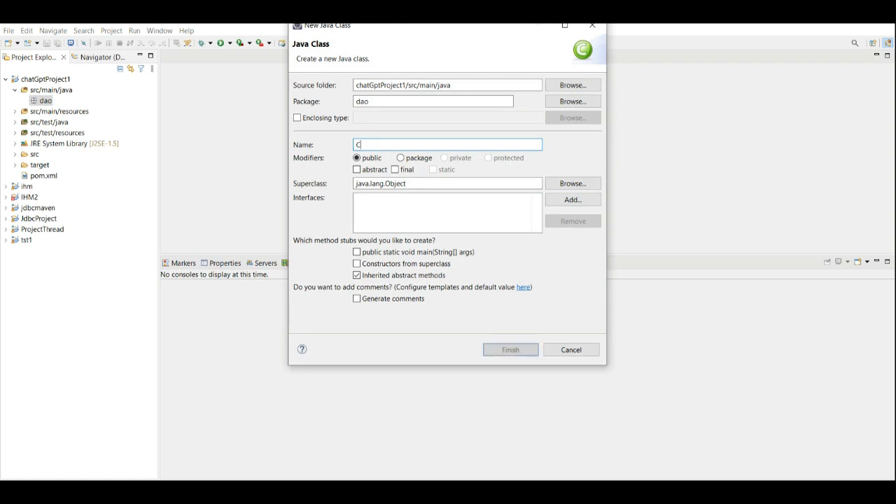
{"action": "type", "text": "onnexion"}
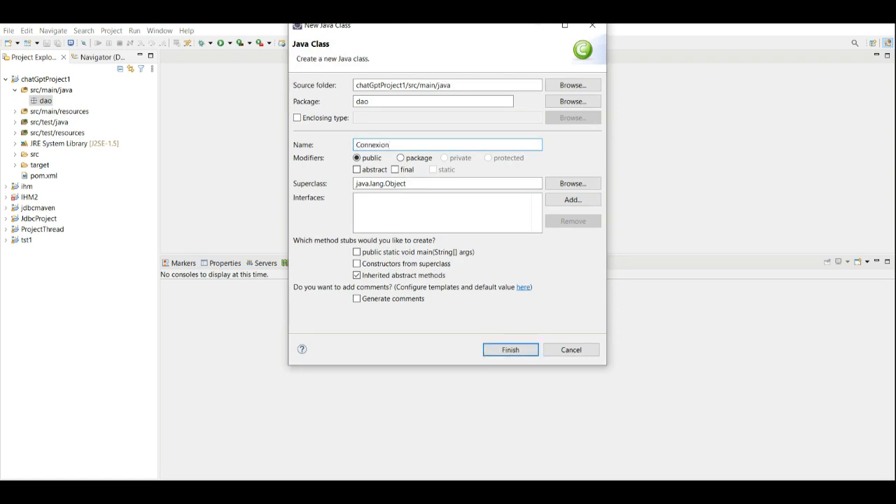
{"action": "key", "text": "Return"}
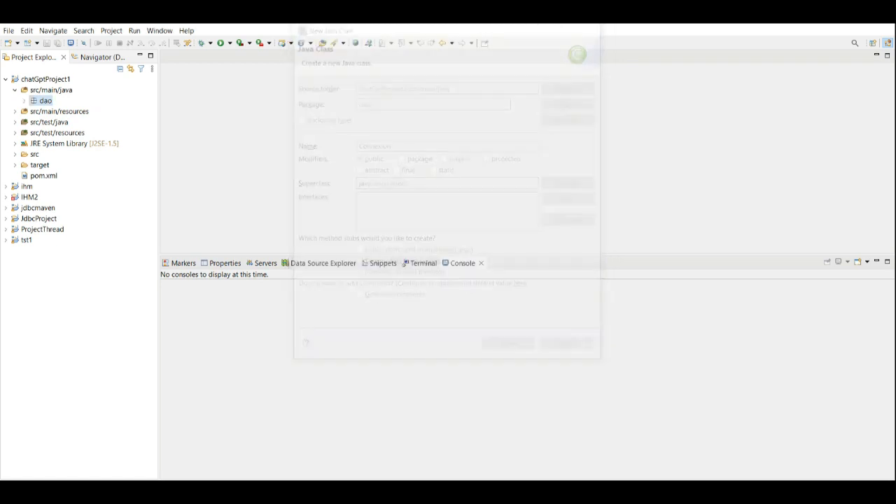
- Copy the full generated Connexion class code from ChatGPT and paste it over the class stub in Eclipse's Connexion.java, below the package line
{"action": "key", "text": "alt+Tab"}
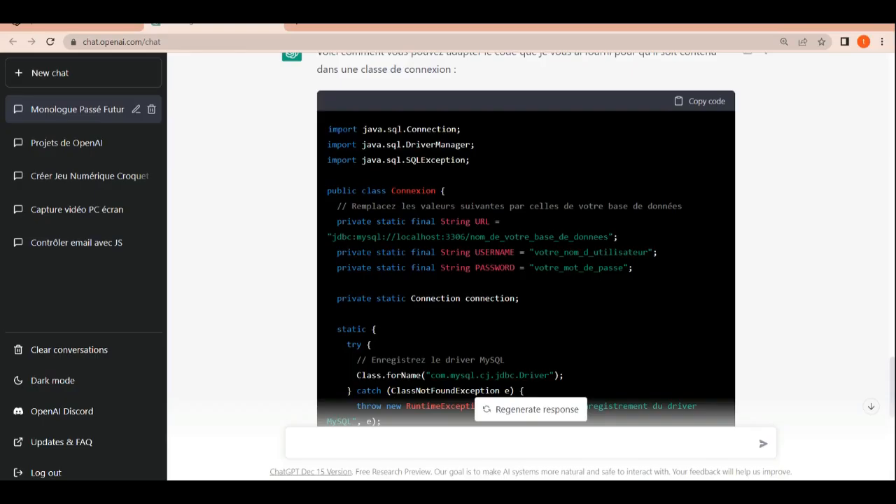
{"action": "left_click_drag", "start_coordinate": [328, 128], "coordinate": [448, 430]}
{"action": "scroll", "coordinate": [448, 280], "scroll_direction": "up", "scroll_amount": 3}
{"action": "scroll", "coordinate": [448, 280], "scroll_direction": "down", "scroll_amount": 1}
{"action": "left_click", "coordinate": [335, 258]}
{"action": "left_click_drag", "start_coordinate": [333, 258], "coordinate": [328, 381]}
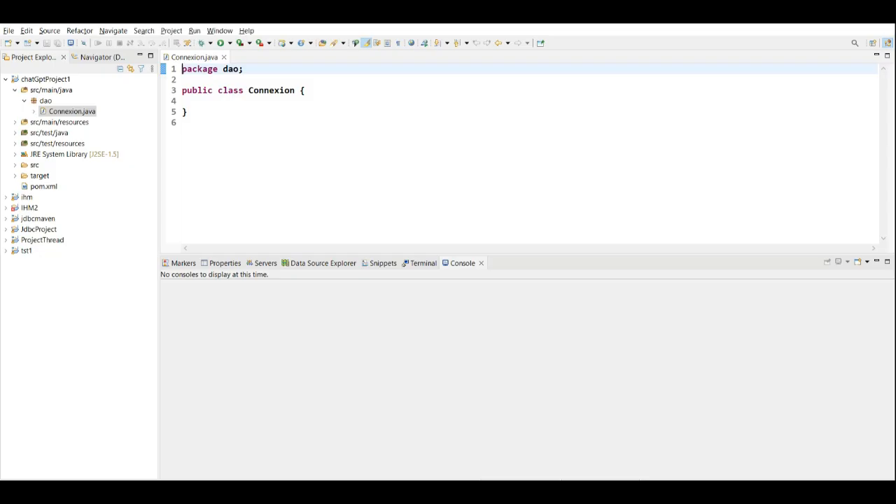
{"action": "left_click_drag", "start_coordinate": [182, 91], "coordinate": [182, 122]}
{"action": "key", "text": "ctrl+v"}
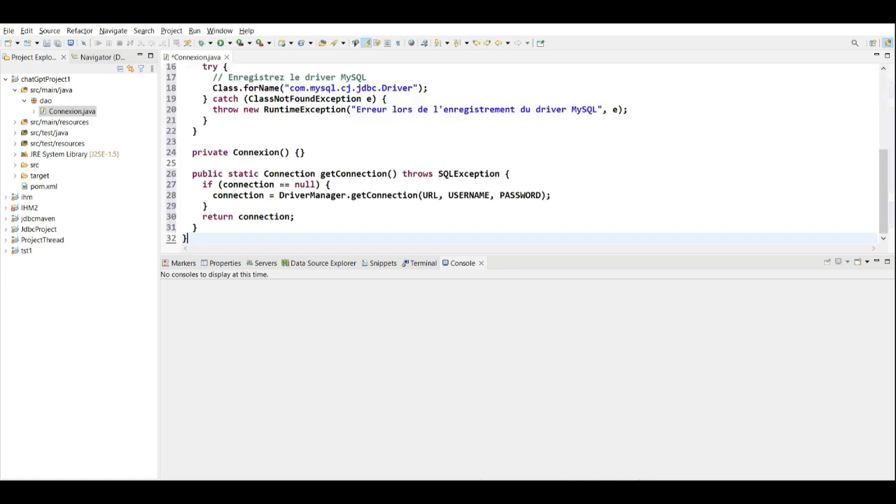
- Review the pasted code and its com.mysql.cj.jdbc.Driver class name in the maximized editor, and save Connexion.java
{"action": "key", "text": "ctrl+m"}
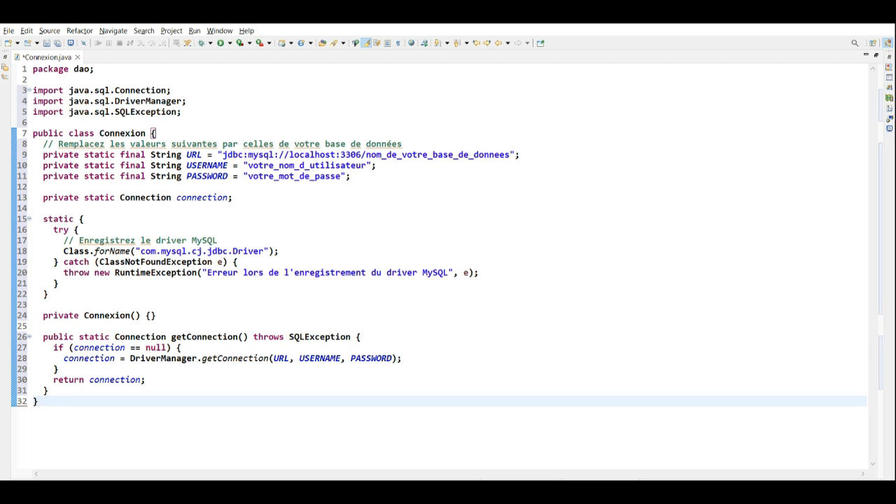
{"action": "left_click_drag", "start_coordinate": [139, 250], "coordinate": [265, 251]}
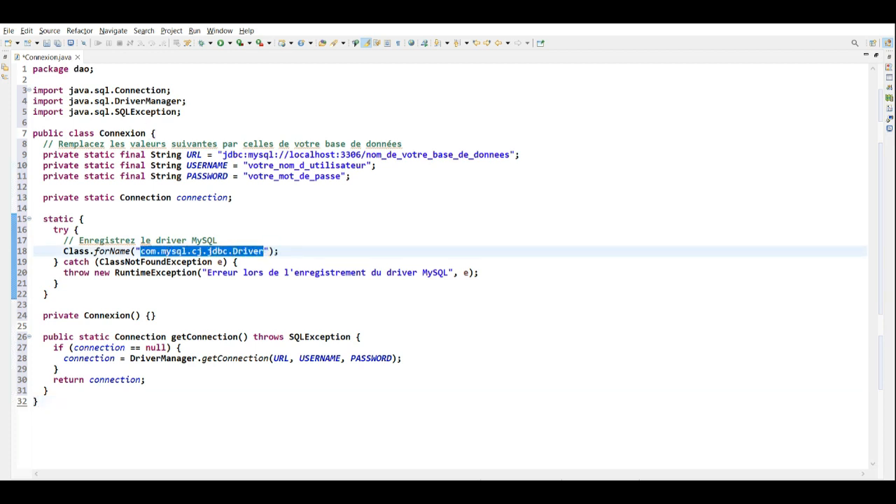
{"action": "left_click", "coordinate": [58, 283]}
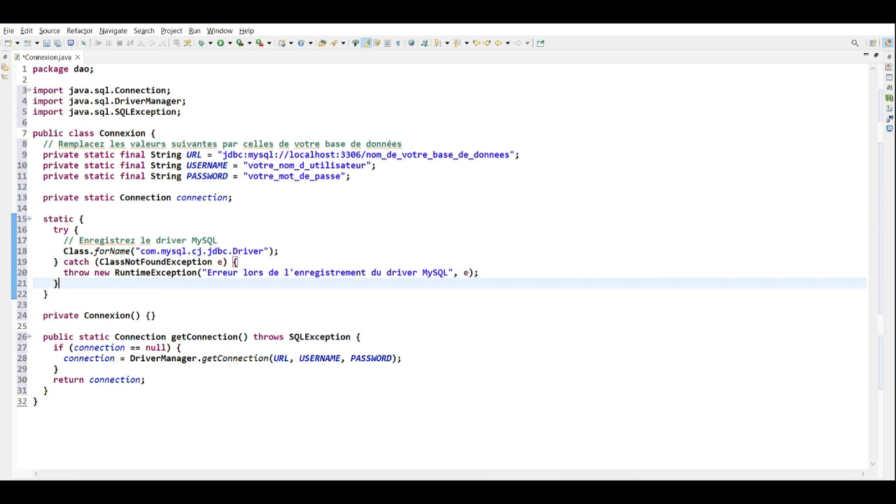
{"action": "key", "text": "ctrl+m"}
{"action": "key", "text": "ctrl+s"}
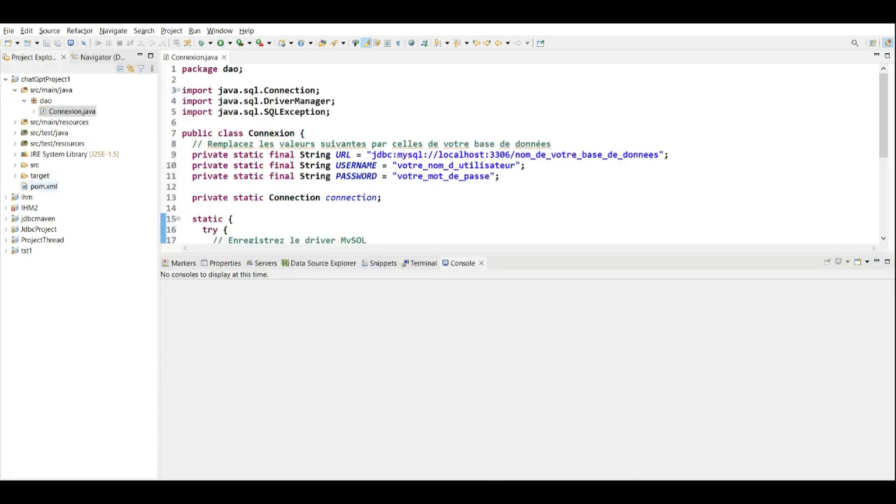
- Open chatGptProject1's pom.xml and add an empty dependencies element with a blank line inside, below the version element
{"action": "left_click", "coordinate": [44, 187]}
{"action": "double_click", "coordinate": [43, 187]}
{"action": "left_click", "coordinate": [328, 106]}
{"action": "key", "text": "Return"}
{"action": "type", "text": "<dep"}
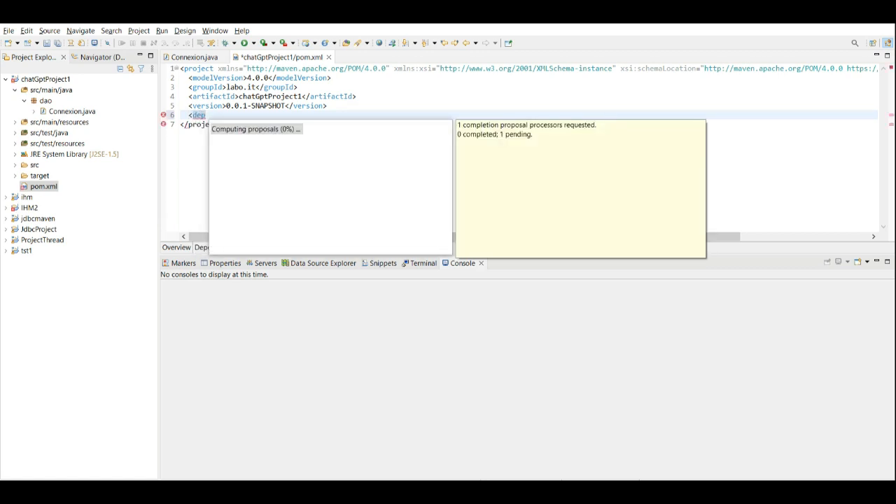
{"action": "key", "text": "Return"}
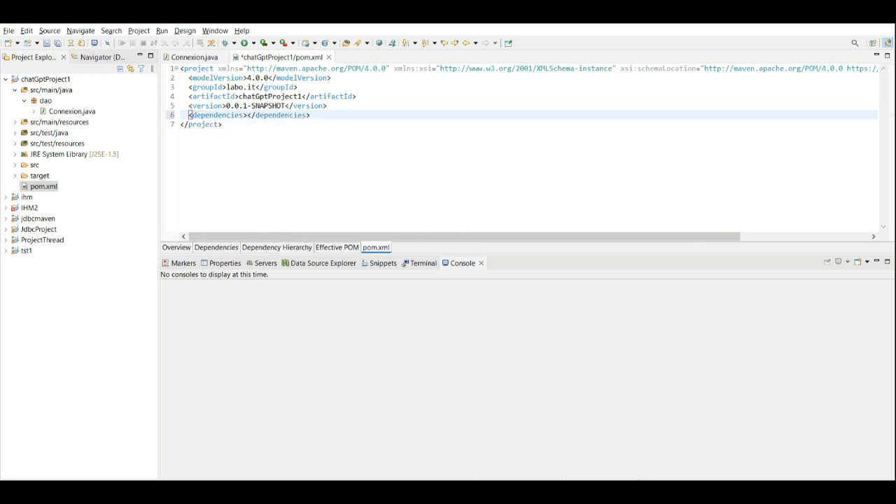
{"action": "key", "text": "Return"}
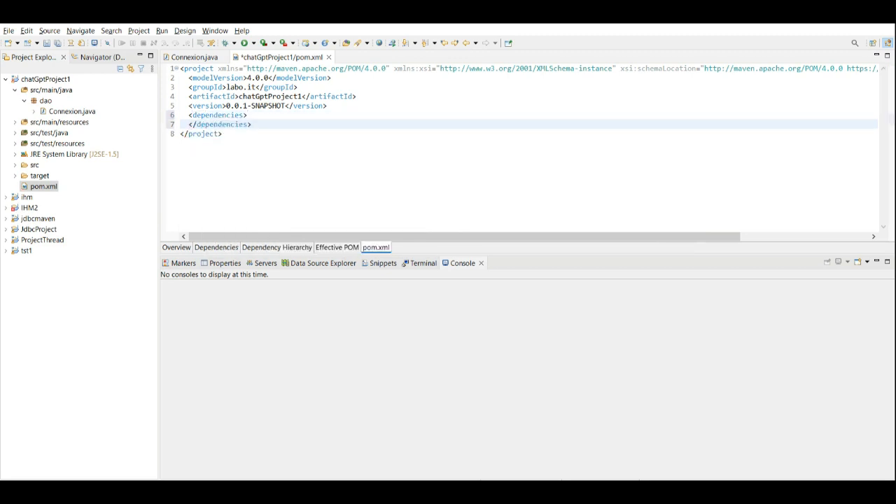
{"action": "key", "text": "Return"}
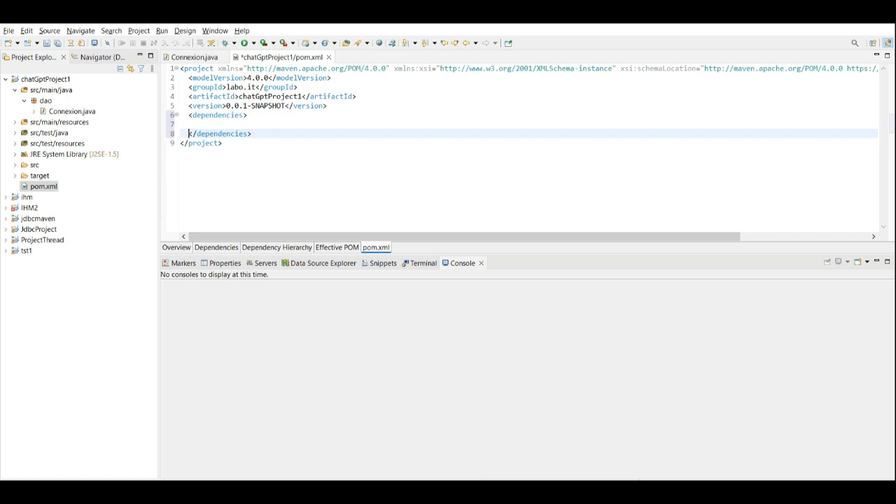
- Switch to ChatGPT in Chrome, ask "donner moi la dépendance mysql 8 maven", and try regenerating the response
{"action": "key", "text": "alt+Tab"}
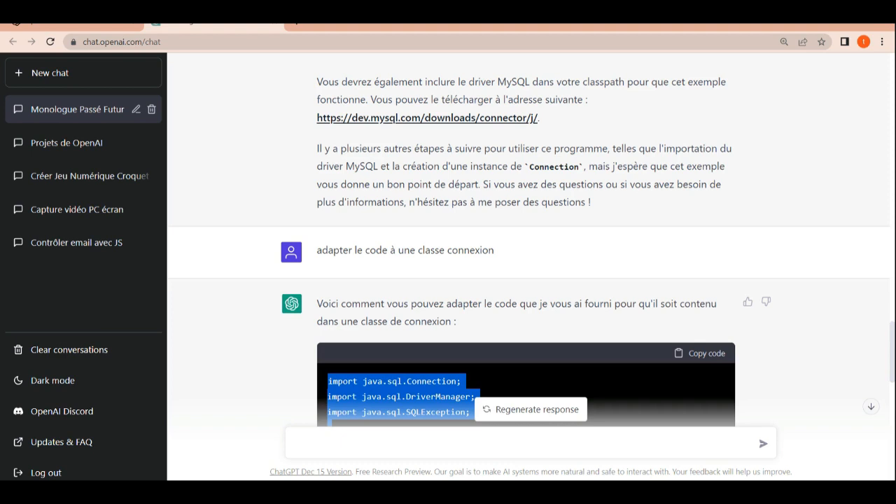
{"action": "left_click", "coordinate": [295, 443]}
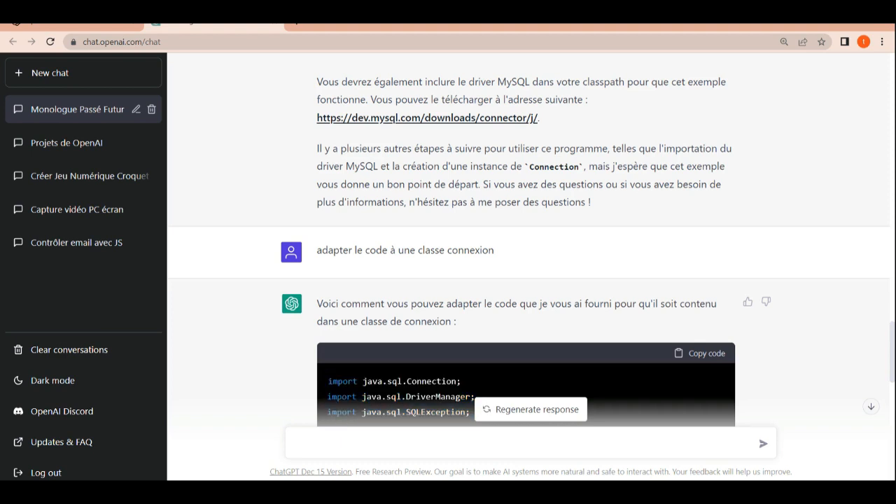
{"action": "type", "text": "donner moi la d"}
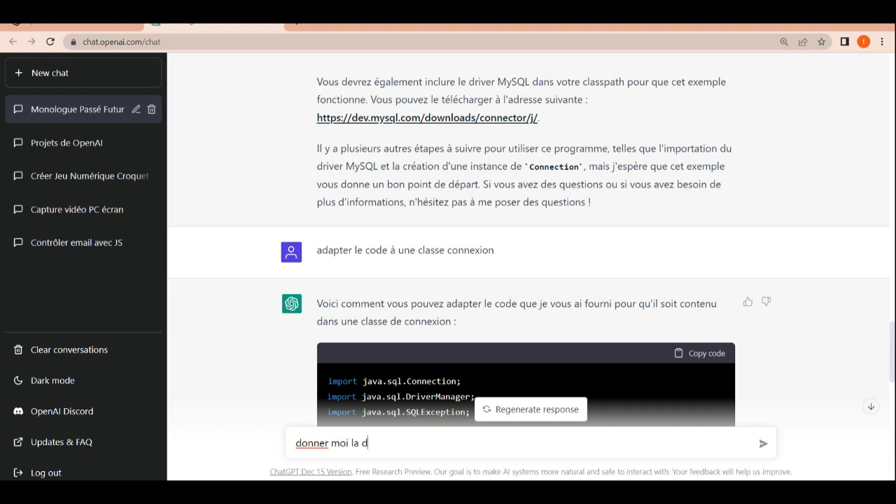
{"action": "type", "text": "épendance mys"}
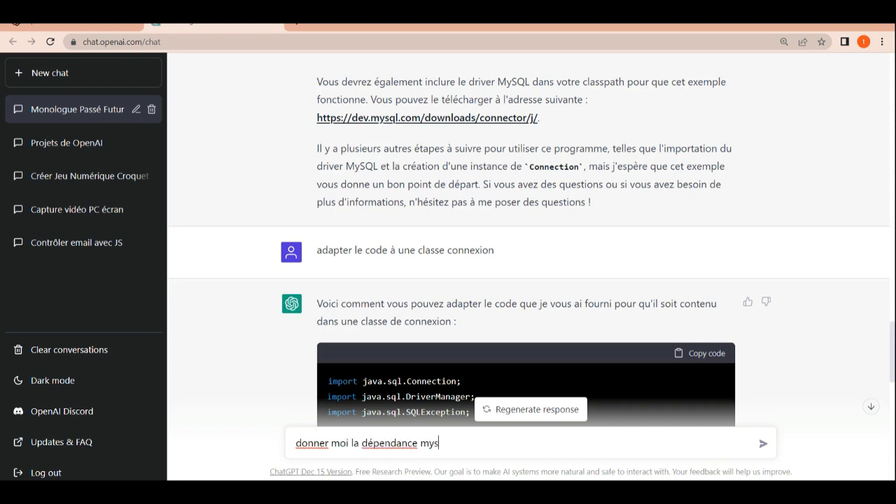
{"action": "type", "text": "ql m"}
{"action": "key", "text": "BackSpace"}
{"action": "key", "text": "BackSpace"}
{"action": "type", "text": "8 maven"}
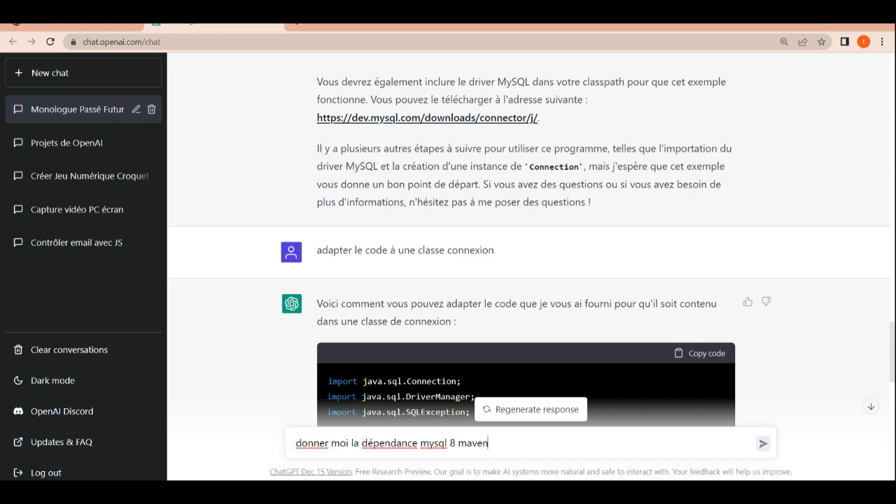
{"action": "key", "text": "Return"}
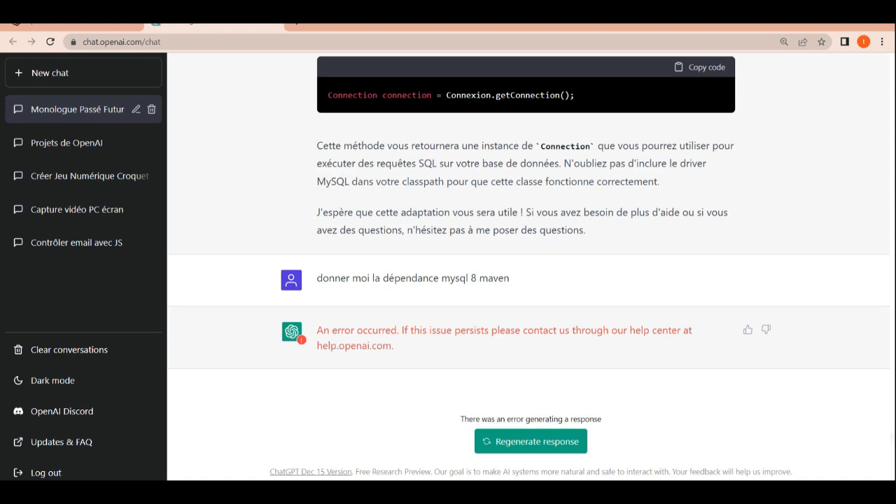
{"action": "left_click", "coordinate": [531, 441]}
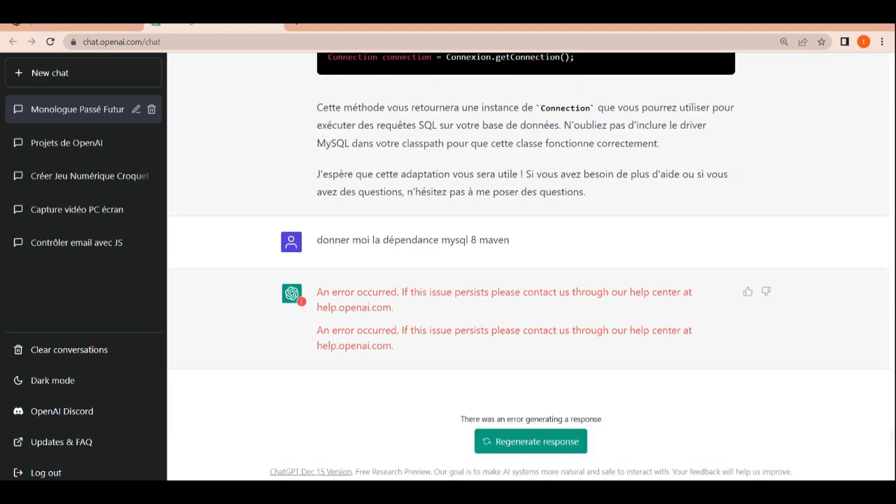
- Search Google in a new tab for "mysql dependency maven" and open the MySQL Connector Java 8.0.31 page on Maven Repository
{"action": "key", "text": "ctrl+t"}
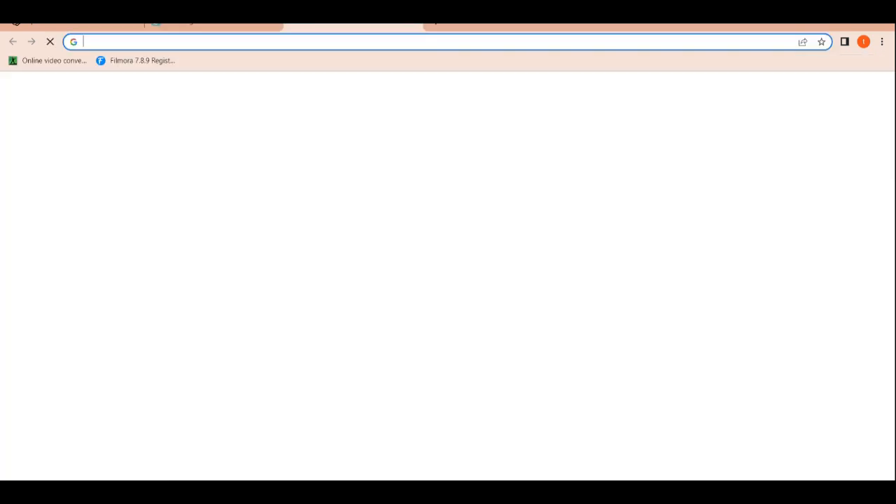
{"action": "type", "text": "go"}
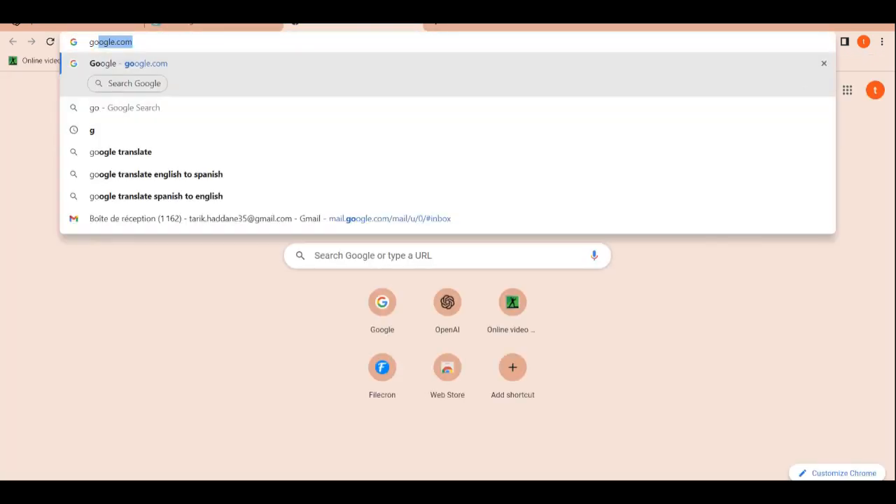
{"action": "key", "text": "Return"}
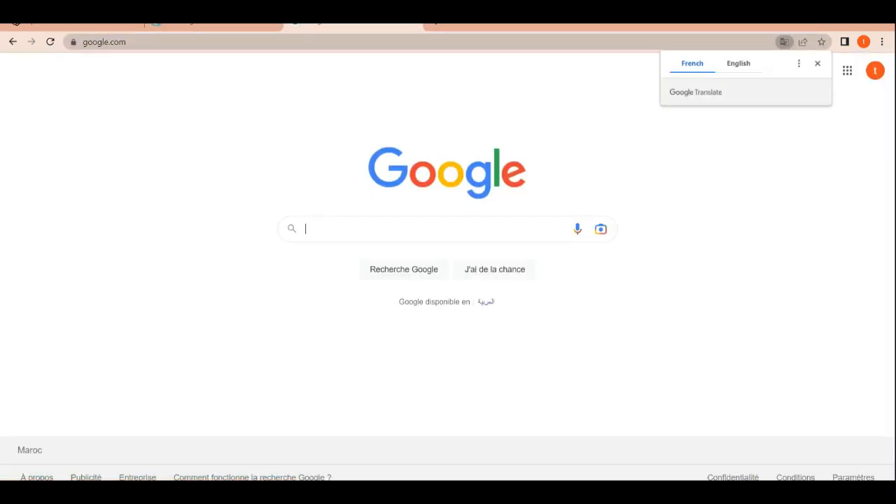
{"action": "type", "text": "mysql "}
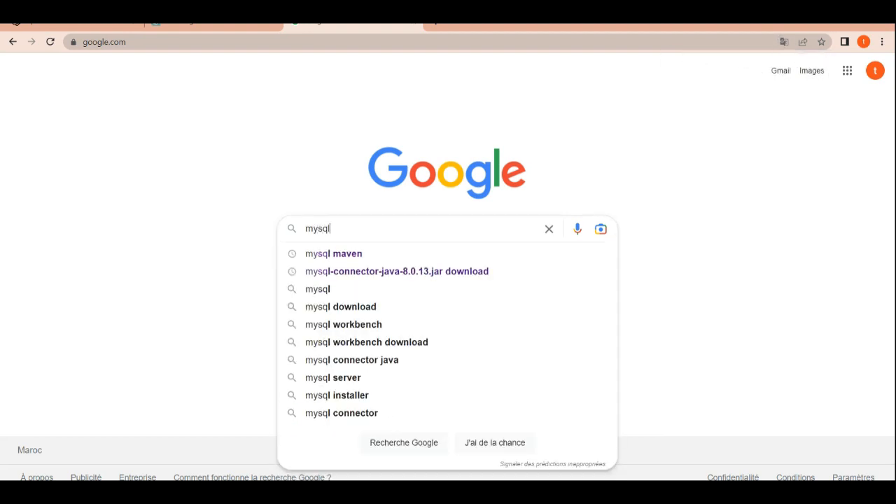
{"action": "type", "text": "depen"}
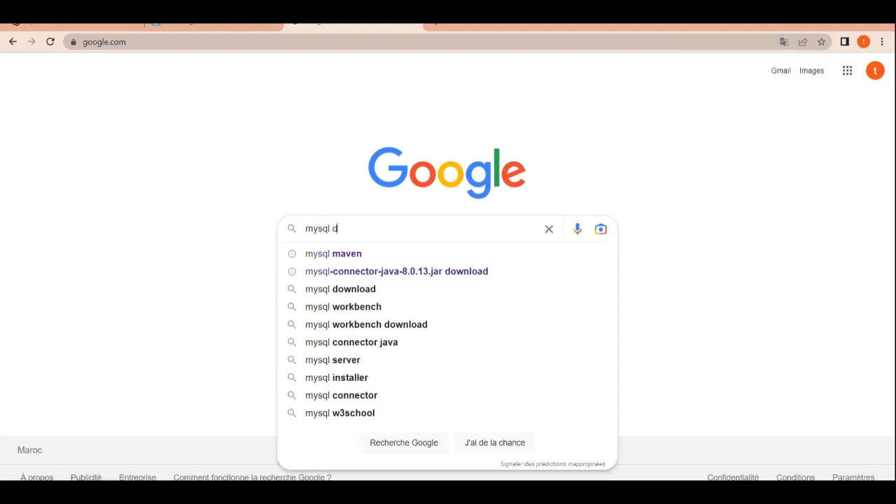
{"action": "key", "text": "Down"}
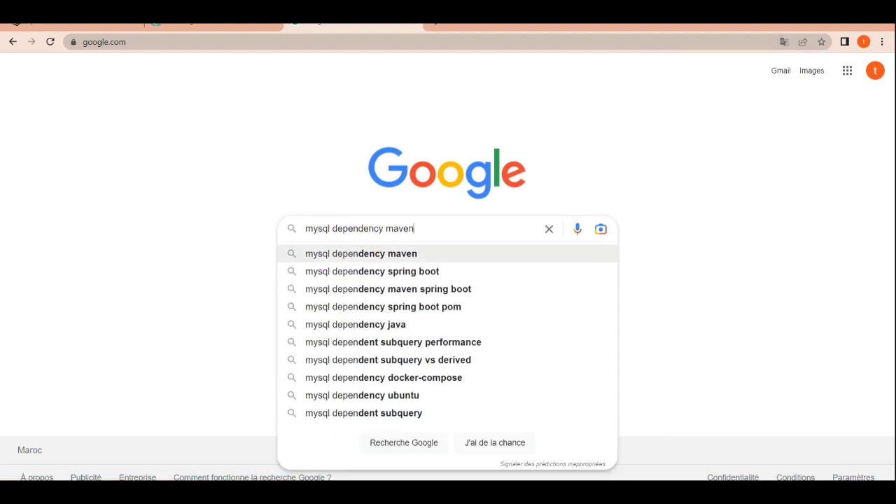
{"action": "key", "text": "Return"}
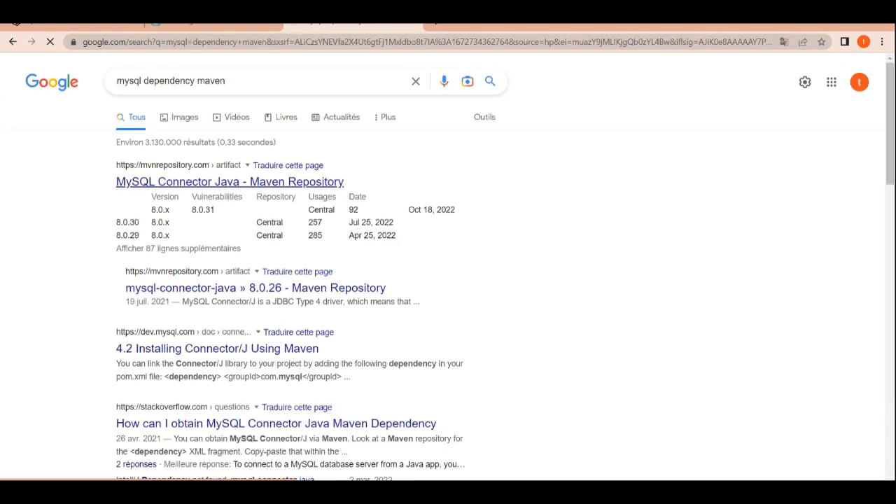
{"action": "left_click", "coordinate": [230, 181]}
{"action": "scroll", "coordinate": [420, 280], "scroll_direction": "down", "scroll_amount": 3}
{"action": "left_click", "coordinate": [192, 266]}
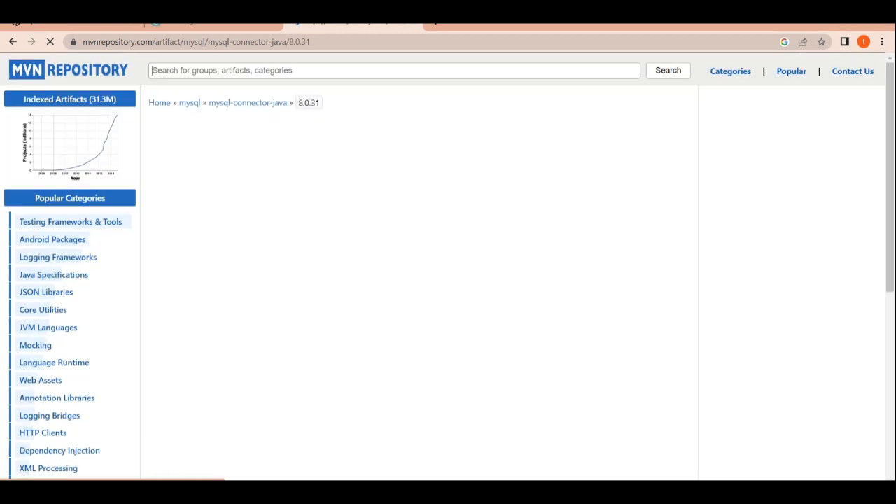
- Copy the mysql-connector-java 8.0.31 Maven snippet, paste it inside the dependencies element of Eclipse's pom.xml, and save the file
{"action": "scroll", "coordinate": [448, 266], "scroll_direction": "down", "scroll_amount": 3}
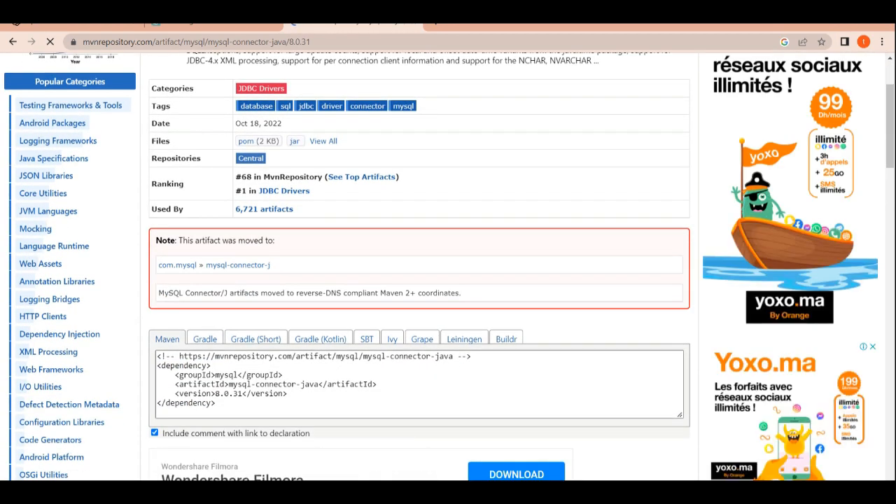
{"action": "left_click", "coordinate": [314, 384]}
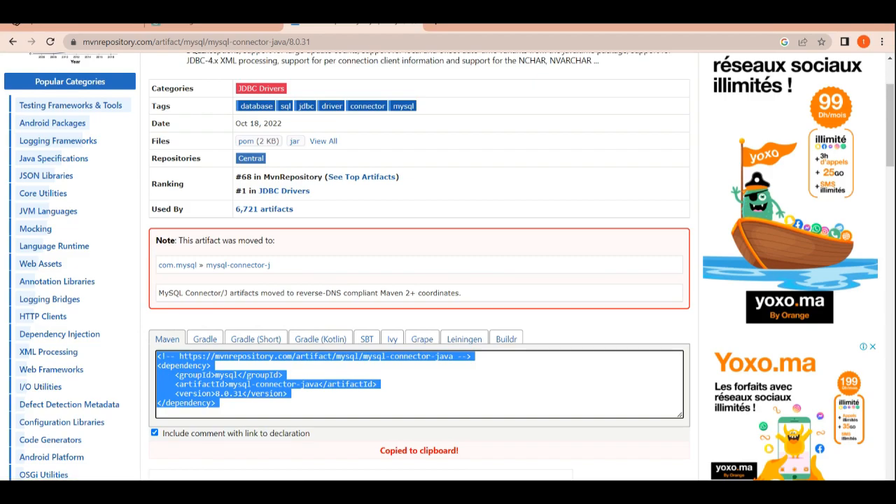
{"action": "key", "text": "alt+Tab"}
{"action": "left_click", "coordinate": [189, 125]}
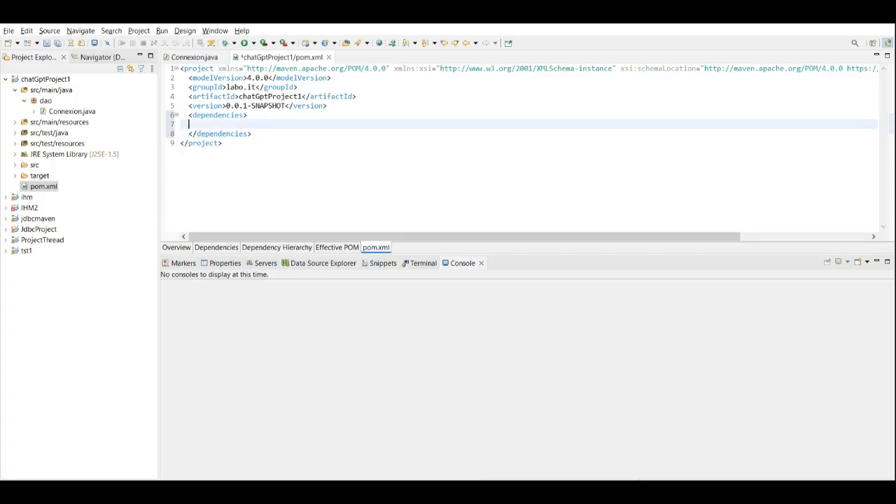
{"action": "key", "text": "ctrl+v"}
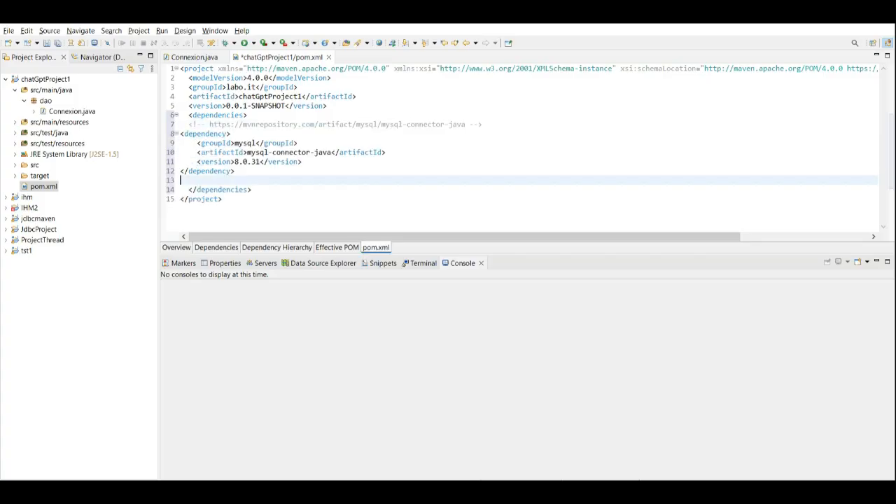
{"action": "key", "text": "ctrl+s"}
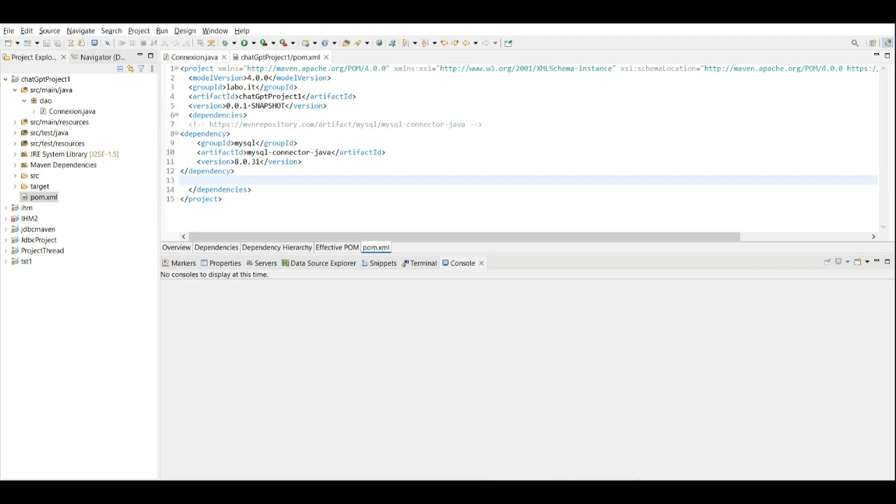
- Check Connexion.java's com.mysql.cj.jdbc.Driver name against the Driver class in the mysql-connector-j-8.0.31.jar under Maven Dependencies
{"action": "left_click", "coordinate": [195, 58]}
{"action": "left_click_drag", "start_coordinate": [329, 255], "coordinate": [329, 393]}
{"action": "left_click_drag", "start_coordinate": [289, 251], "coordinate": [415, 250]}
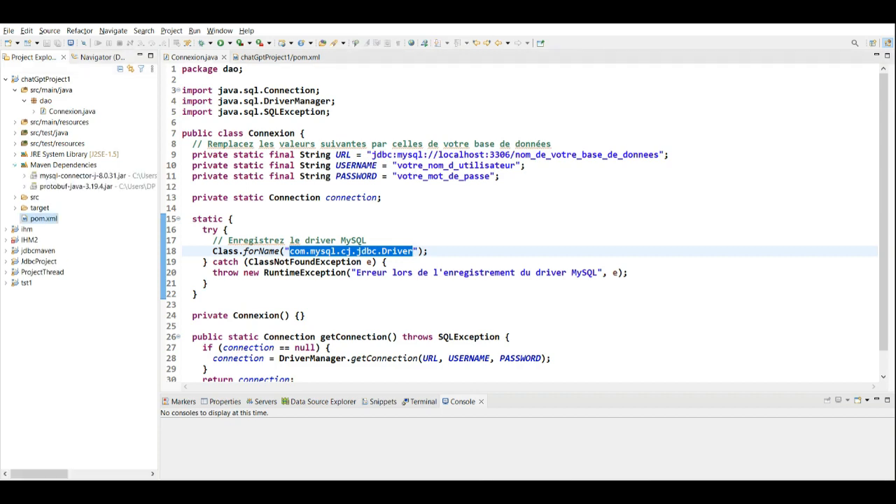
{"action": "left_click", "coordinate": [24, 176]}
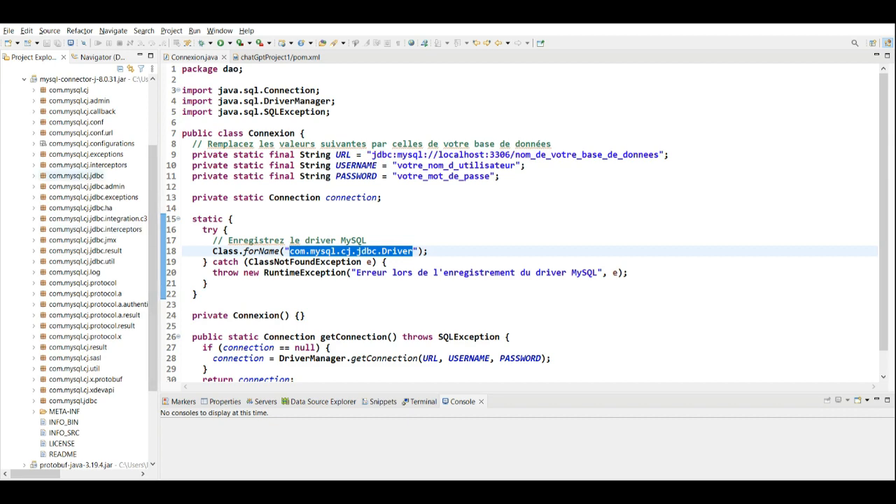
{"action": "left_click", "coordinate": [34, 176]}
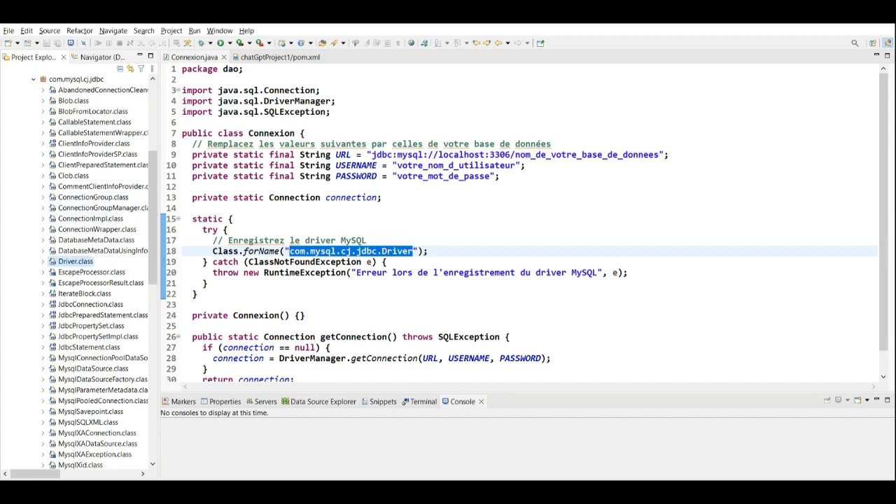
{"action": "mouse_move", "coordinate": [397, 251]}
{"action": "left_click", "coordinate": [34, 79]}
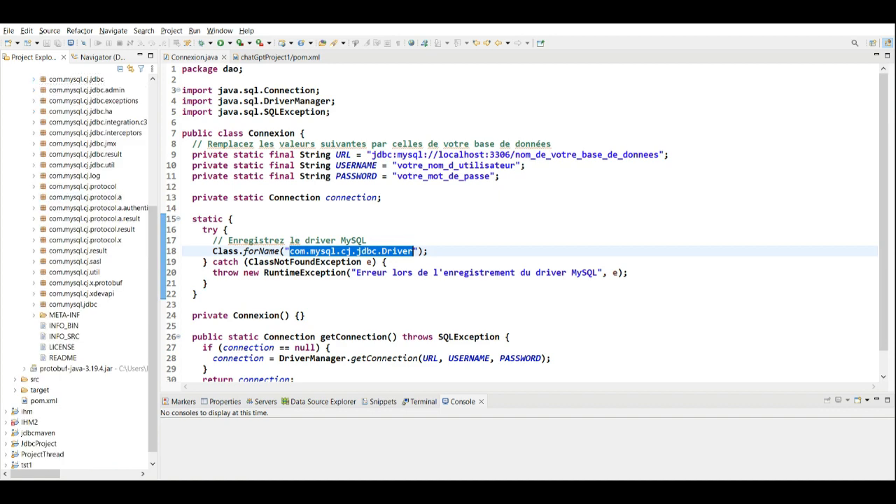
- Add a System.out.println of "Server Mysql Connected!!!!!" below the DriverManager.getConnection line in getConnection(), and save Connexion.java
{"action": "left_click", "coordinate": [198, 294]}
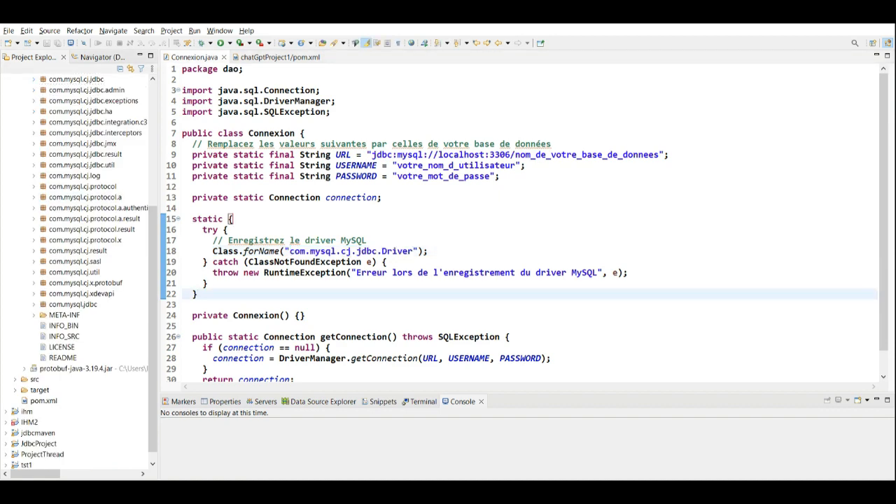
{"action": "scroll", "coordinate": [518, 224], "scroll_direction": "down", "scroll_amount": 2}
{"action": "left_click", "coordinate": [552, 334]}
{"action": "key", "text": "Return"}
{"action": "type", "text": "syso"}
{"action": "key", "text": "ctrl+space"}
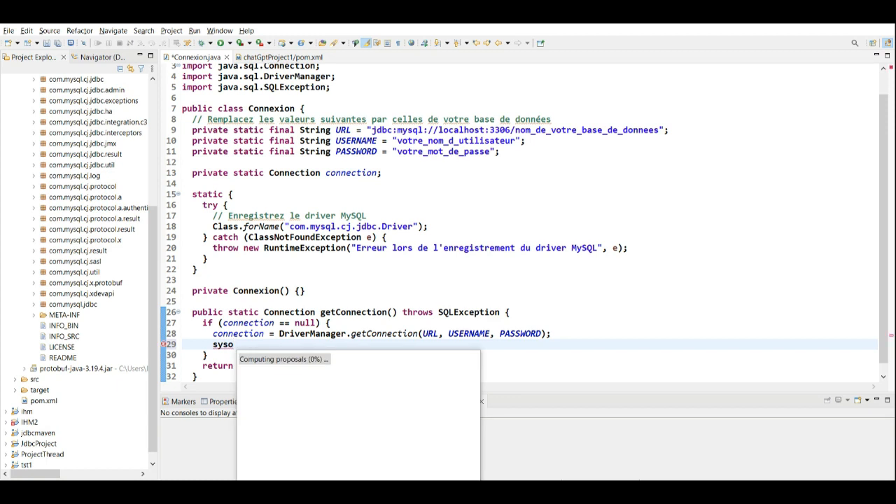
{"action": "type", "text": "\"Server Mysql "}
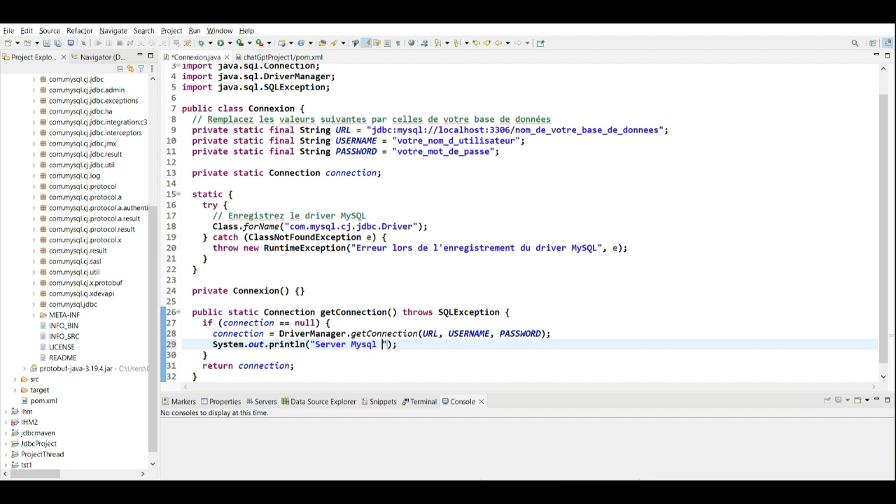
{"action": "type", "text": "Connected!!!!!"}
{"action": "key", "text": "ctrl+s"}
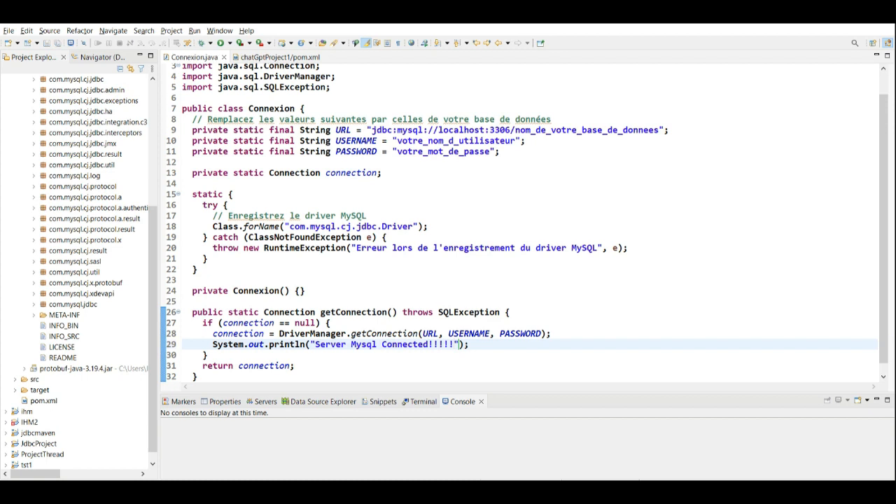
- Launch the XAMPP Control Panel and start the Apache and MySQL modules
{"action": "key", "text": "super"}
{"action": "type", "text": "xamp"}
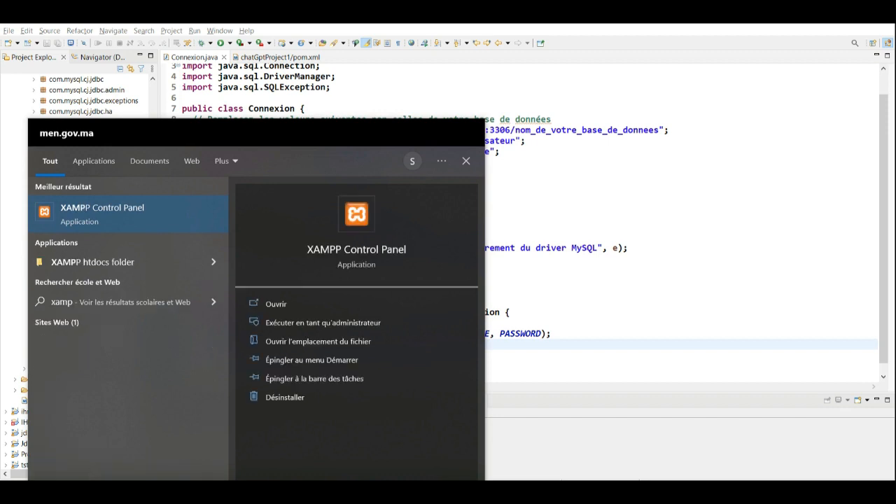
{"action": "left_click", "coordinate": [104, 213]}
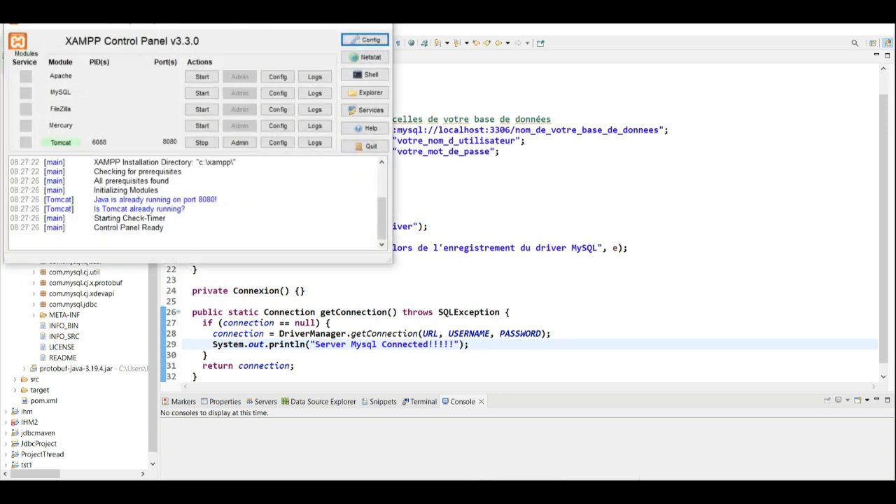
{"action": "left_click", "coordinate": [202, 77]}
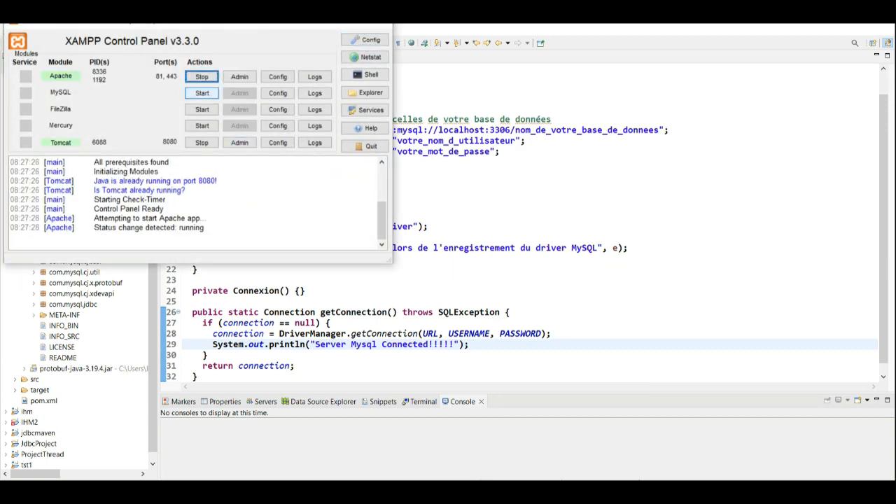
{"action": "left_click", "coordinate": [201, 92]}
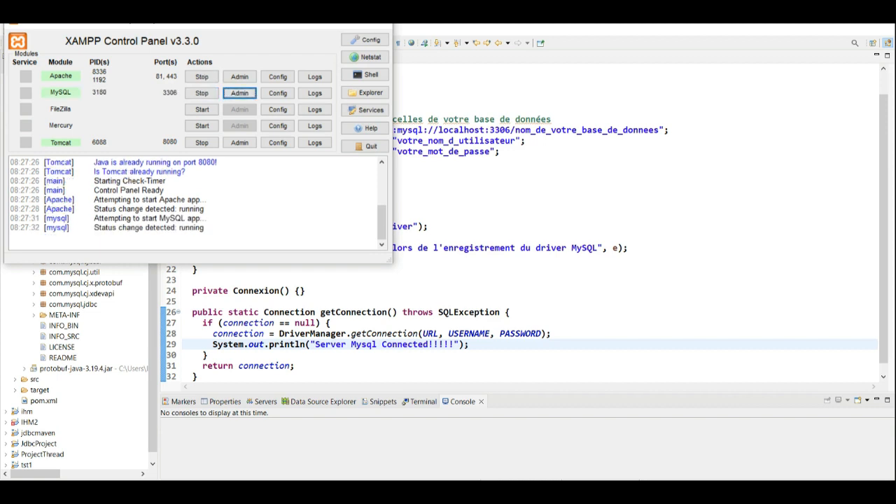
- Open phpMyAdmin from XAMPP's MySQL module and correct the browser address to localhost:81/phpmyadmin/
{"action": "left_click", "coordinate": [239, 92]}
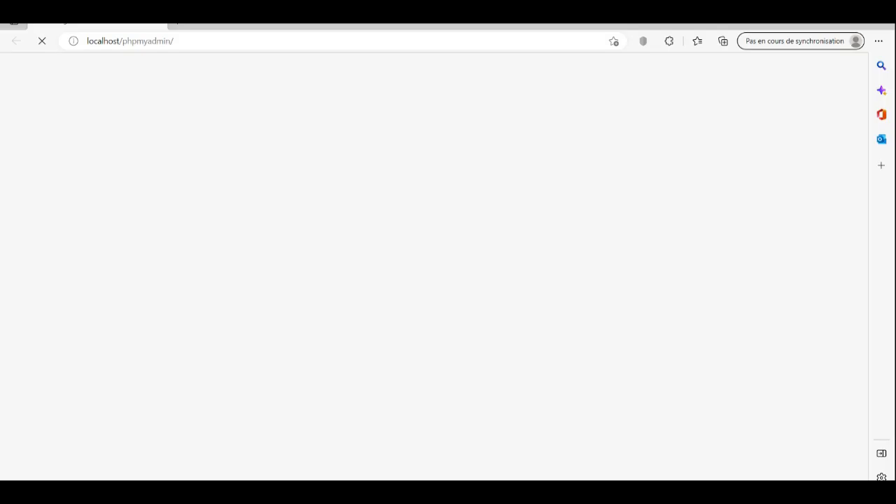
{"action": "left_click", "coordinate": [120, 40]}
{"action": "left_click", "coordinate": [119, 41]}
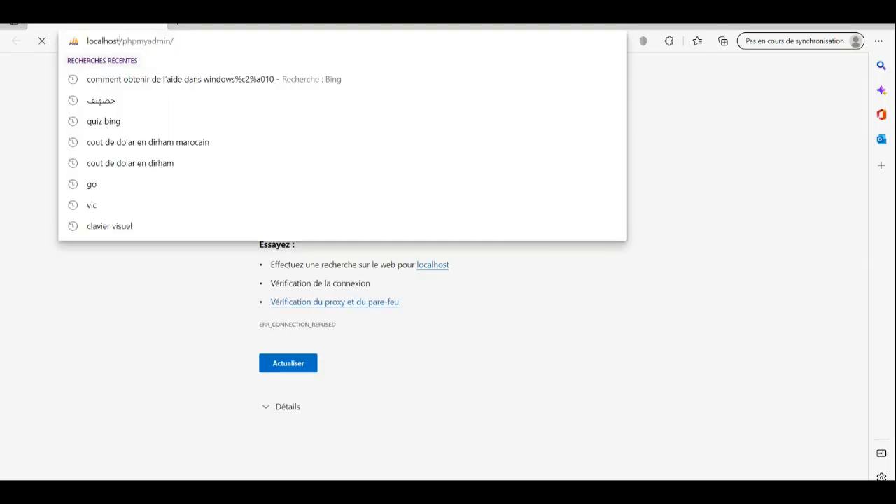
{"action": "type", "text": ":81"}
{"action": "key", "text": "Return"}
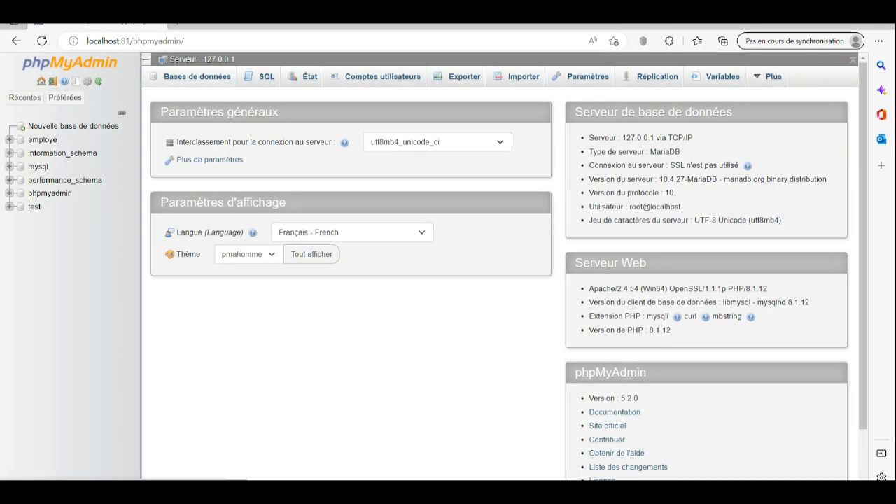
- Create a database named chatgpt with the utf8mb4_general_ci collation in phpMyAdmin
{"action": "left_click", "coordinate": [196, 77]}
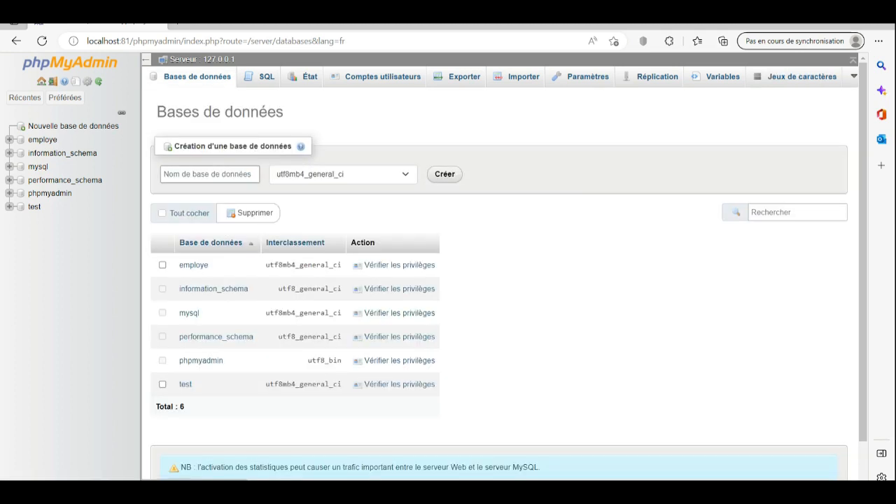
{"action": "left_click", "coordinate": [234, 173]}
{"action": "type", "text": "chatgpt"}
{"action": "left_click", "coordinate": [444, 174]}
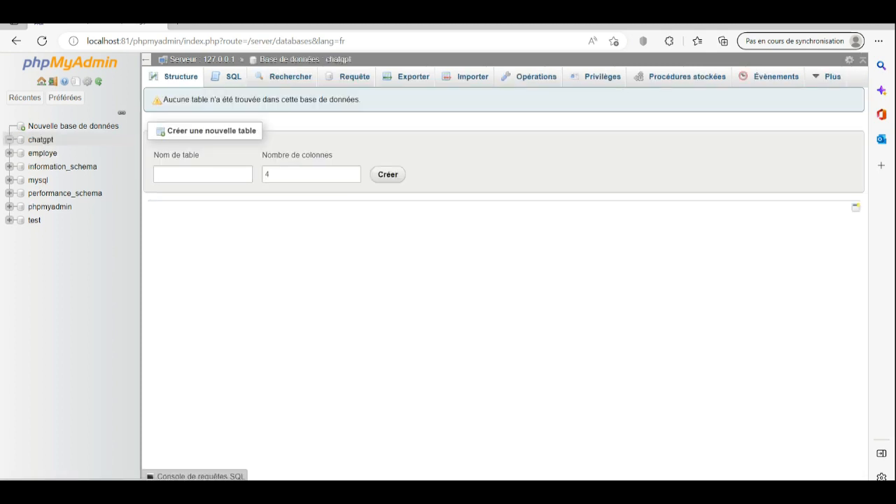
- Check the user accounts overview of the 127.0.0.1 server in phpMyAdmin
{"action": "left_click", "coordinate": [203, 60]}
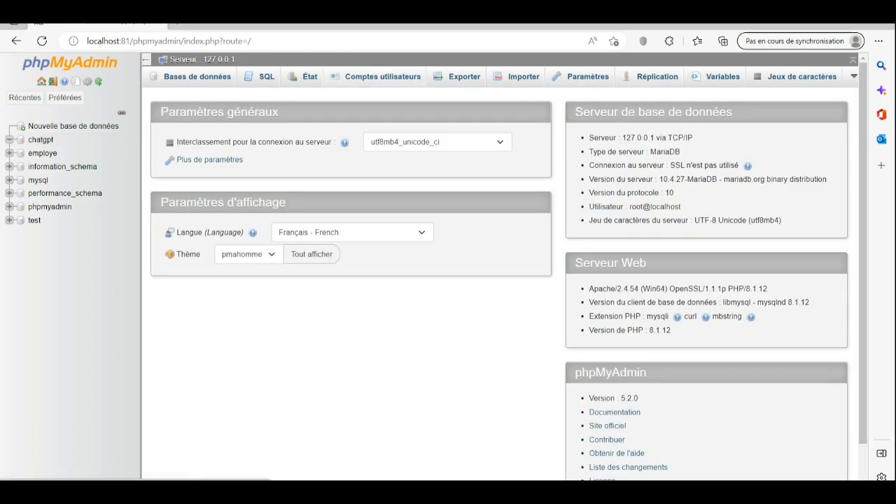
{"action": "left_click", "coordinate": [382, 77]}
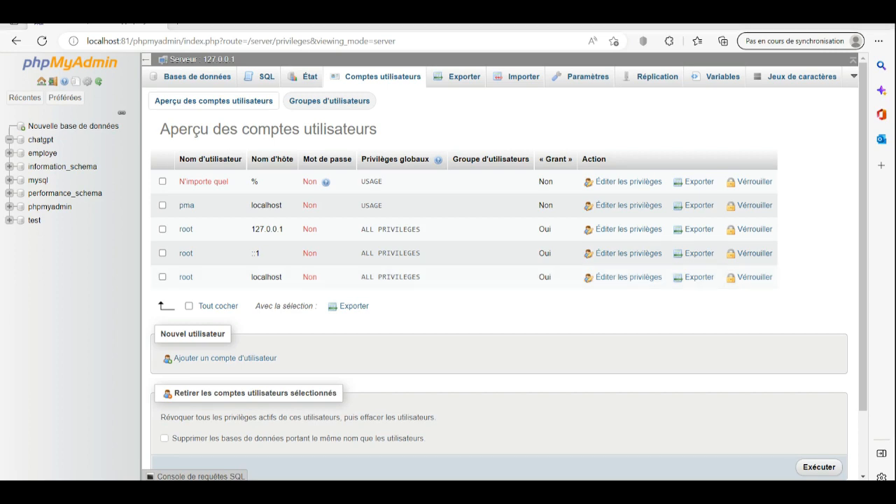
- Back in Eclipse, set Connexion.java's URL database to chatgpt and USERNAME to root, clear the PASSWORD placeholder, and save
{"action": "key", "text": "alt+Tab"}
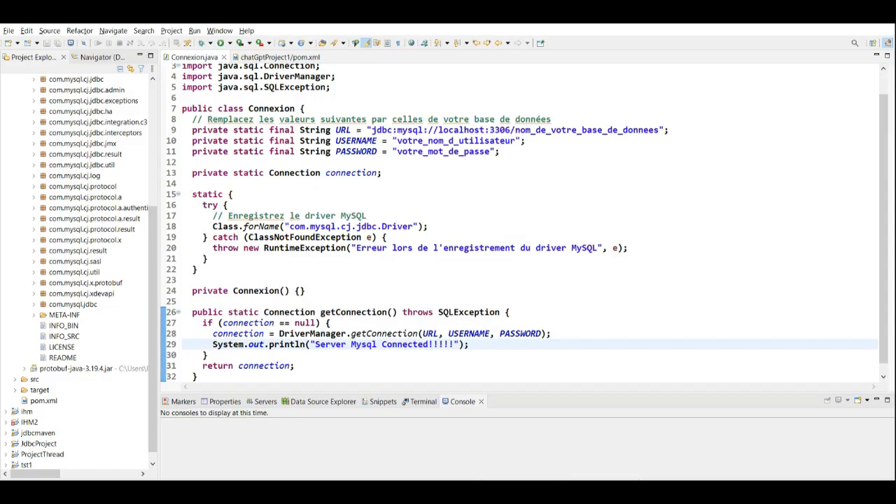
{"action": "left_click_drag", "start_coordinate": [515, 129], "coordinate": [658, 130]}
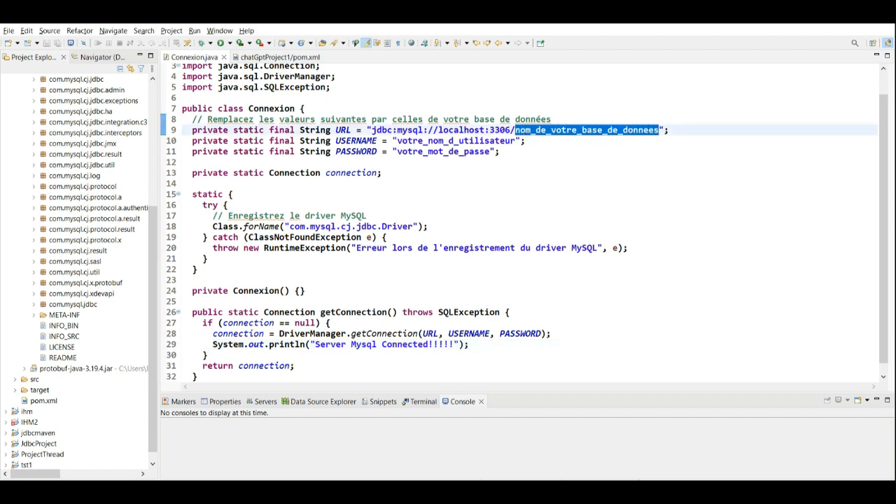
{"action": "type", "text": "chatgpt"}
{"action": "left_click_drag", "start_coordinate": [396, 141], "coordinate": [517, 141]}
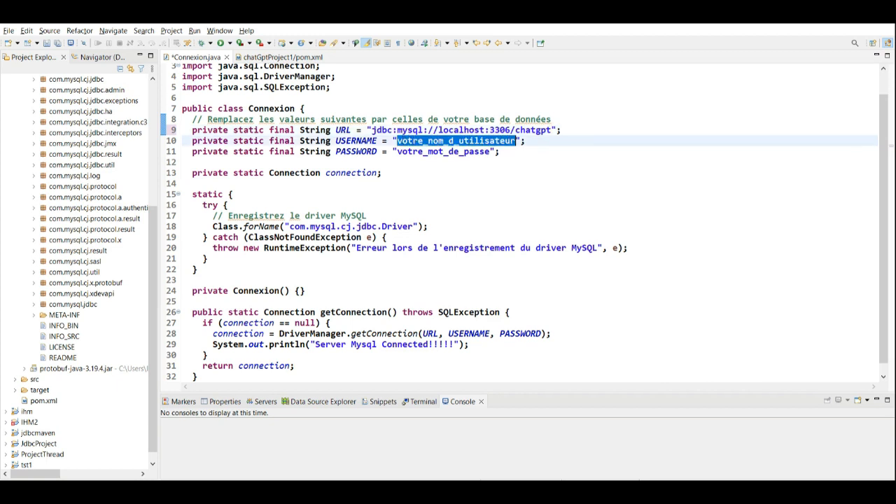
{"action": "type", "text": "root"}
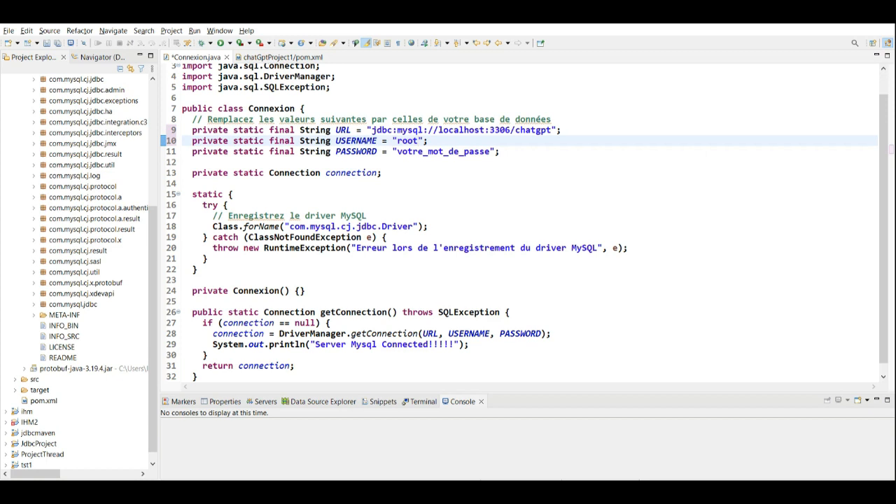
{"action": "left_click_drag", "start_coordinate": [396, 151], "coordinate": [489, 151]}
{"action": "key", "text": "BackSpace"}
{"action": "key", "text": "ctrl+s"}
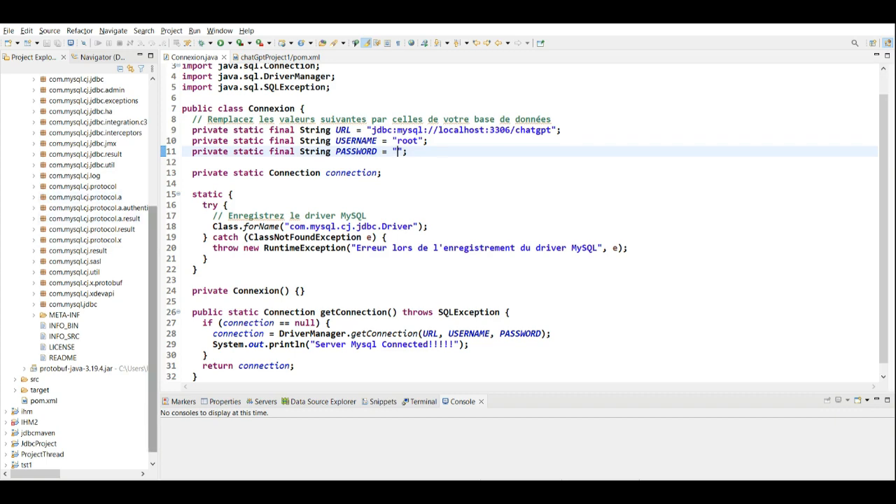
- Create a public class DaoDemo with a main method stub in the dao package
{"action": "left_click", "coordinate": [24, 176]}
{"action": "right_click", "coordinate": [42, 102]}
{"action": "mouse_move", "coordinate": [105, 109]}
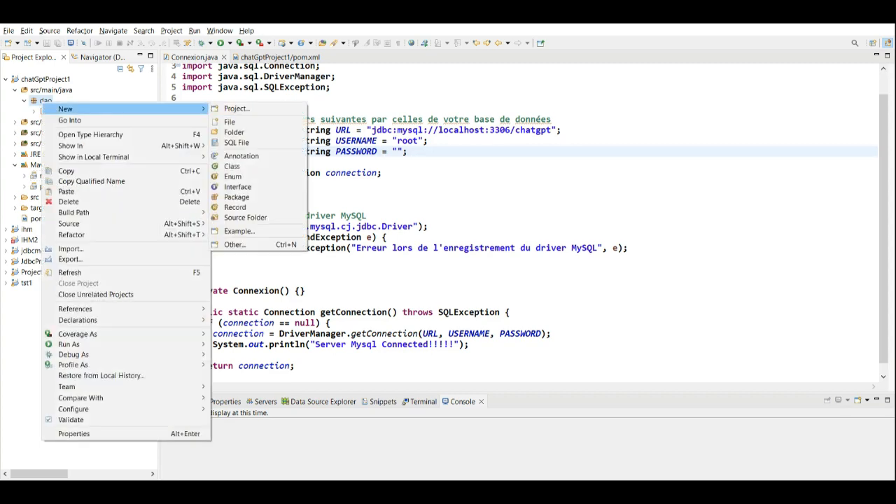
{"action": "left_click", "coordinate": [238, 163]}
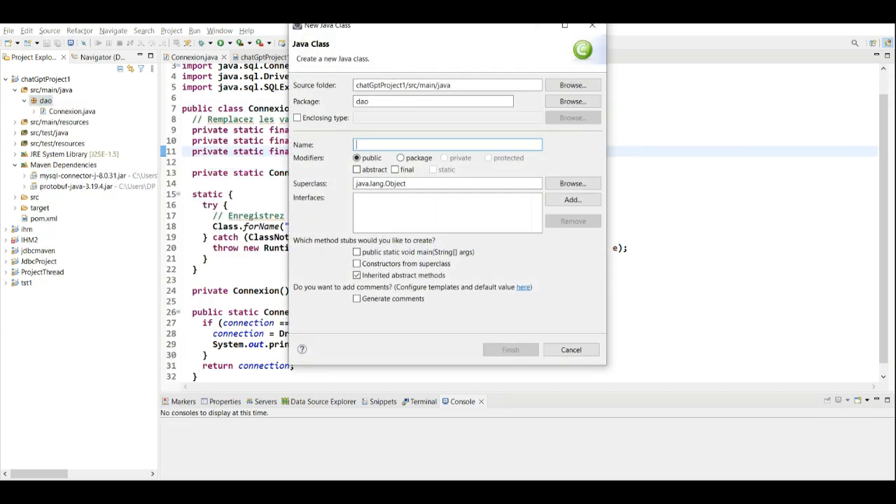
{"action": "type", "text": "DaoDemo"}
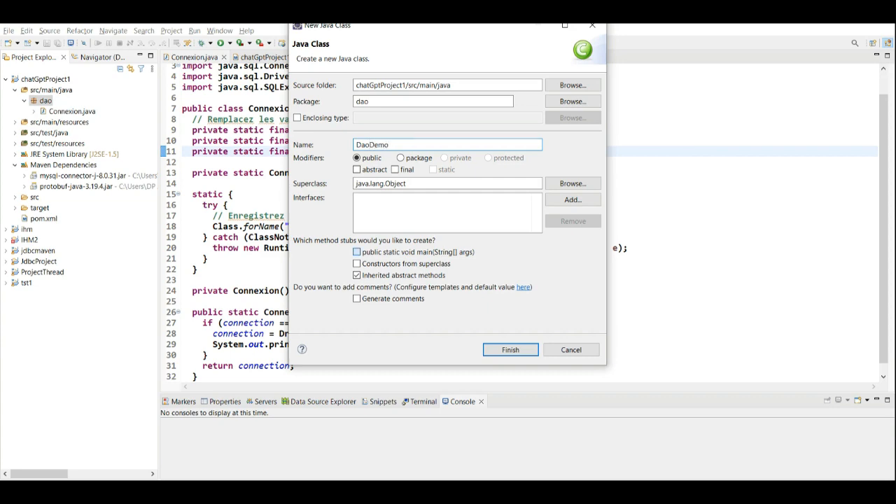
{"action": "left_click", "coordinate": [510, 349]}
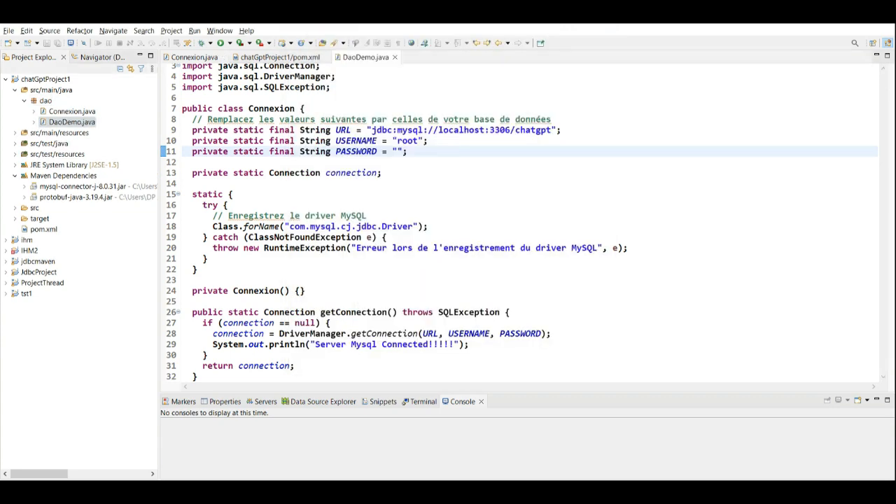
- Replace the generated comment in DaoDemo's main method with ChatGPT's example line "Connection connection = Connexion.getConnection();"
{"action": "left_click_drag", "start_coordinate": [222, 123], "coordinate": [397, 122]}
{"action": "key", "text": "BackSpace"}
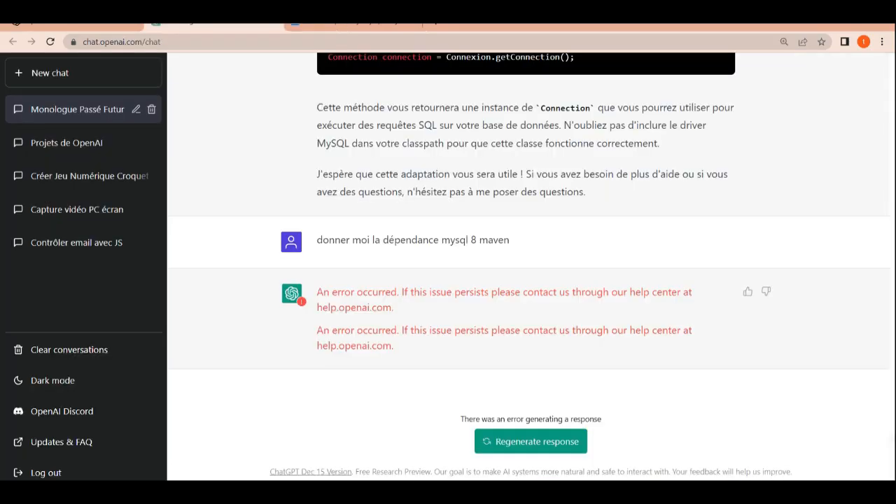
{"action": "scroll", "coordinate": [747, 287], "scroll_direction": "up", "scroll_amount": 2}
{"action": "scroll", "coordinate": [528, 249], "scroll_direction": "up", "scroll_amount": 3}
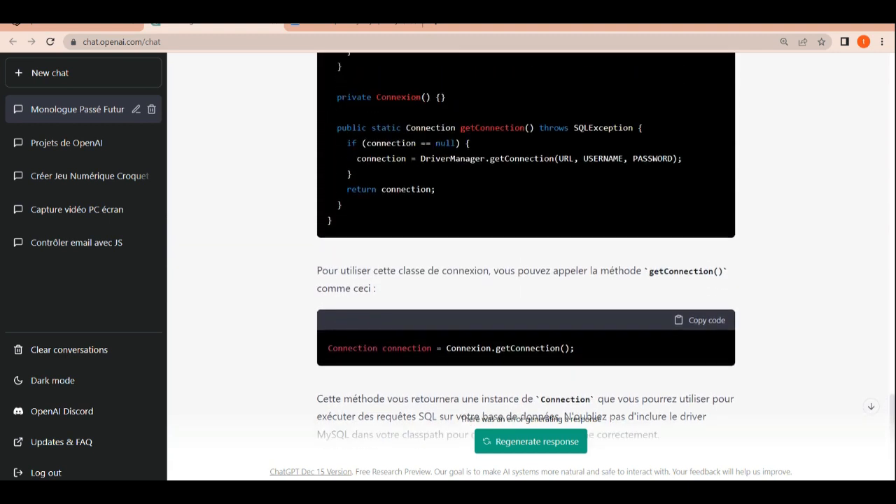
{"action": "left_click_drag", "start_coordinate": [327, 348], "coordinate": [574, 348]}
{"action": "key", "text": "ctrl+c"}
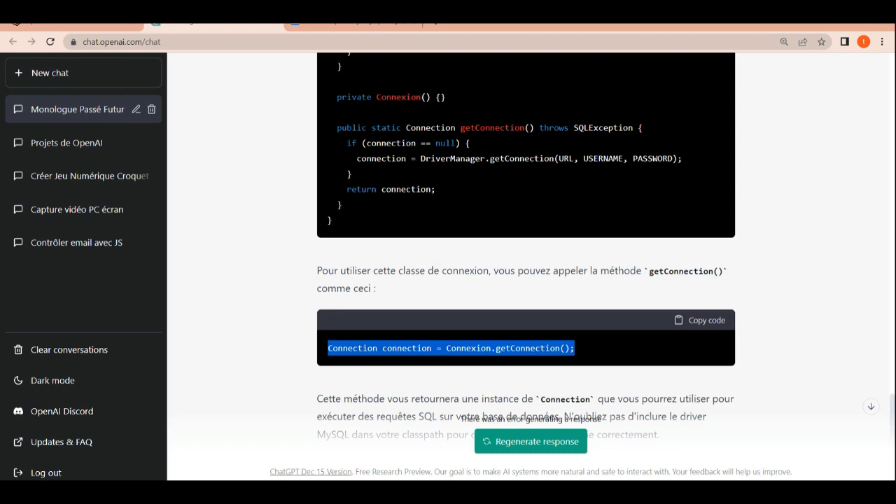
{"action": "key", "text": "alt+Tab"}
{"action": "key", "text": "ctrl+v"}
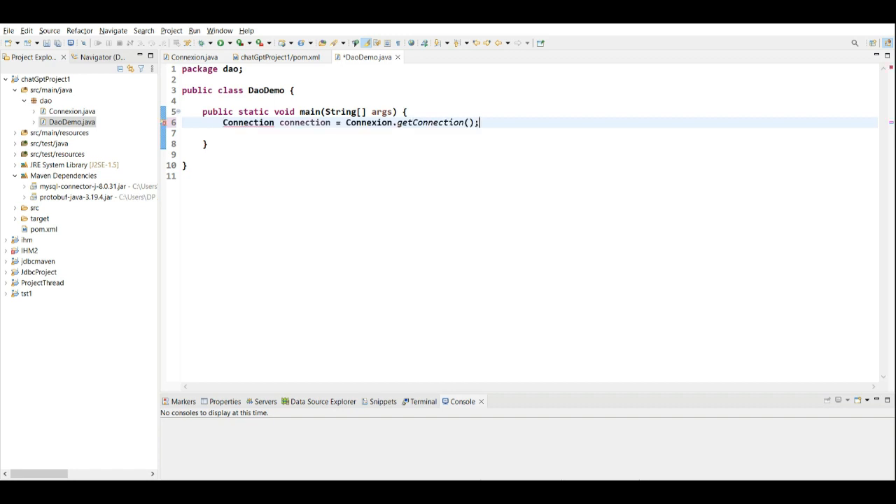
- Import java.sql.Connection into DaoDemo.java and add a throws SQLException declaration to main with the quick fixes
{"action": "mouse_move", "coordinate": [249, 122]}
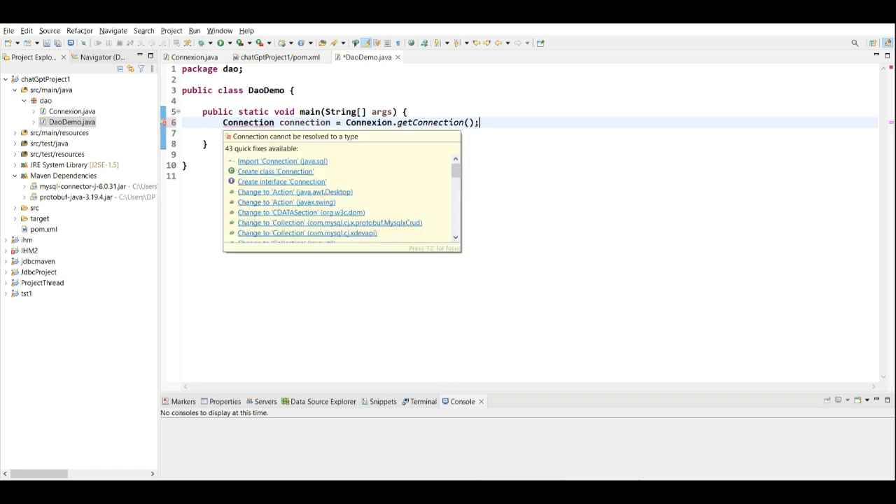
{"action": "left_click", "coordinate": [282, 161]}
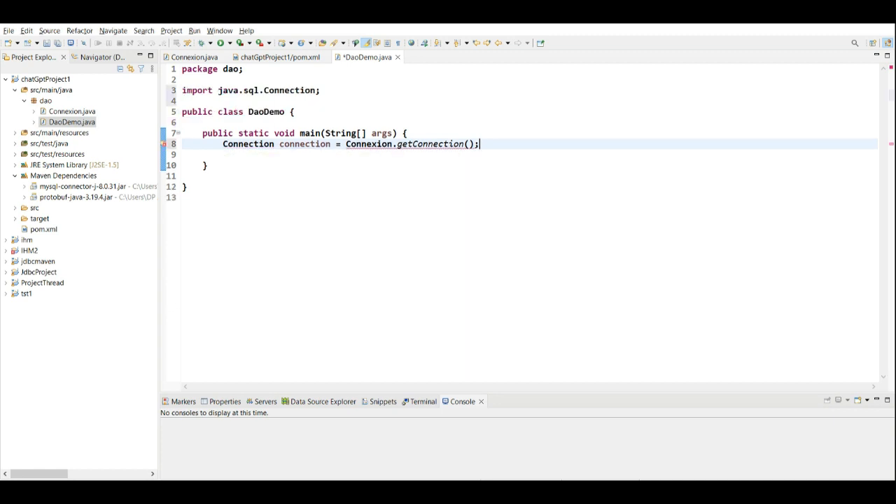
{"action": "mouse_move", "coordinate": [432, 144]}
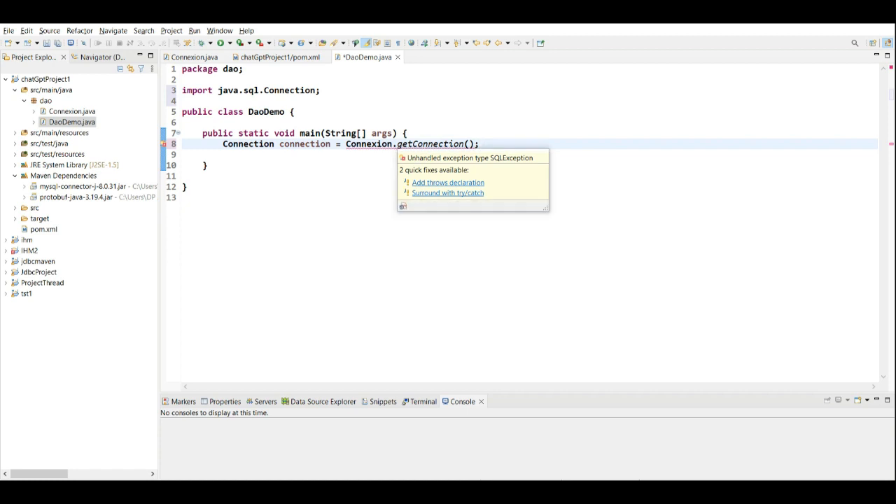
{"action": "left_click", "coordinate": [448, 182]}
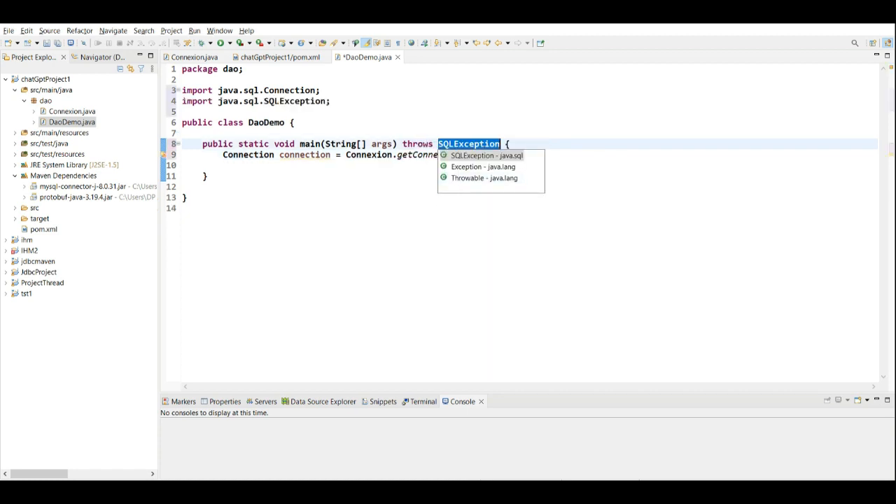
- Save and run DaoDemo, enlarge the console to read its output, and remove the terminated launch
{"action": "left_click", "coordinate": [184, 209]}
{"action": "key", "text": "ctrl+s"}
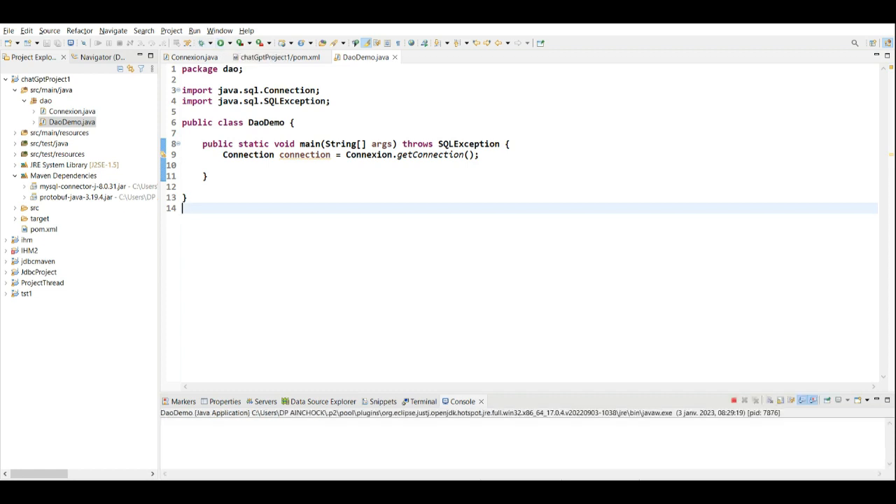
{"action": "left_click_drag", "start_coordinate": [321, 393], "coordinate": [320, 300]}
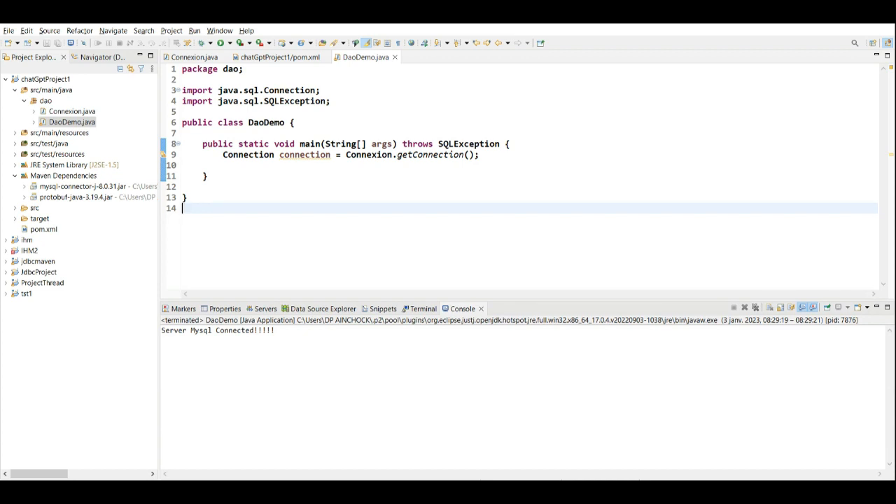
{"action": "left_click", "coordinate": [755, 308]}
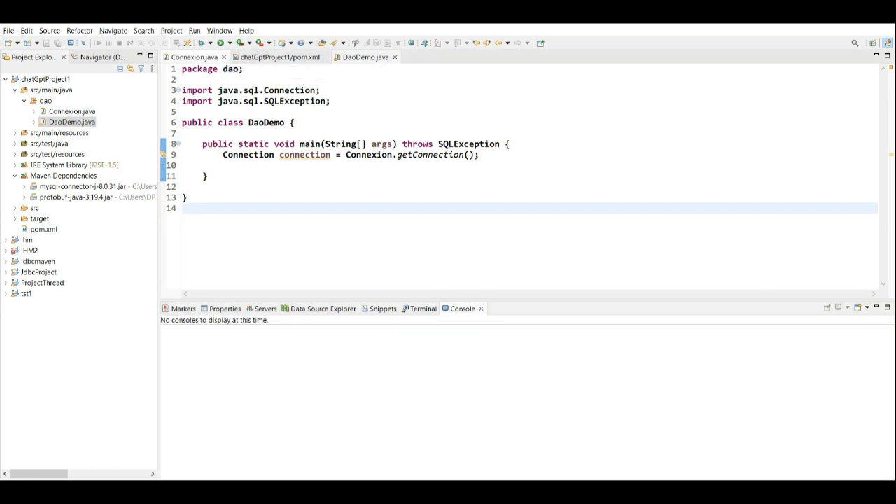
- Change the database name in Connexion.java's URL to chatgpt1 and save the file
{"action": "left_click", "coordinate": [190, 57]}
{"action": "left_click", "coordinate": [552, 131]}
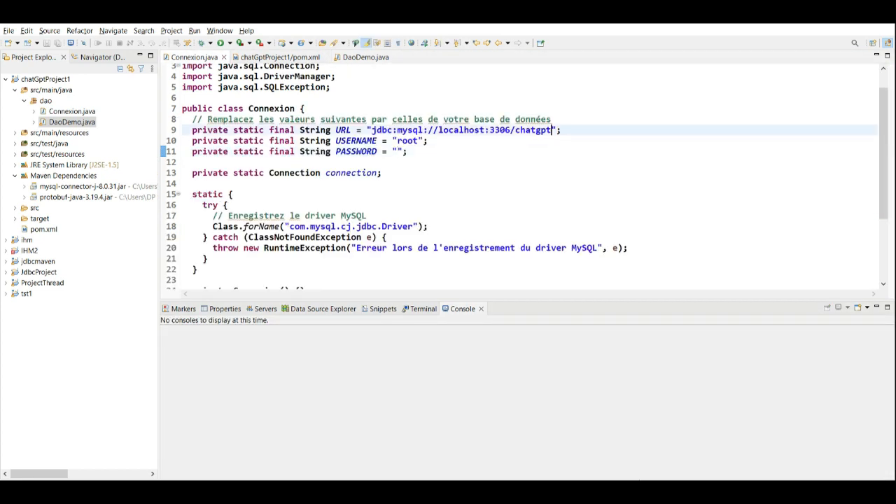
{"action": "type", "text": "1"}
{"action": "key", "text": "ctrl+s"}
- Run DaoDemo with the altered database name and examine the first line of the console output
{"action": "left_click", "coordinate": [365, 56]}
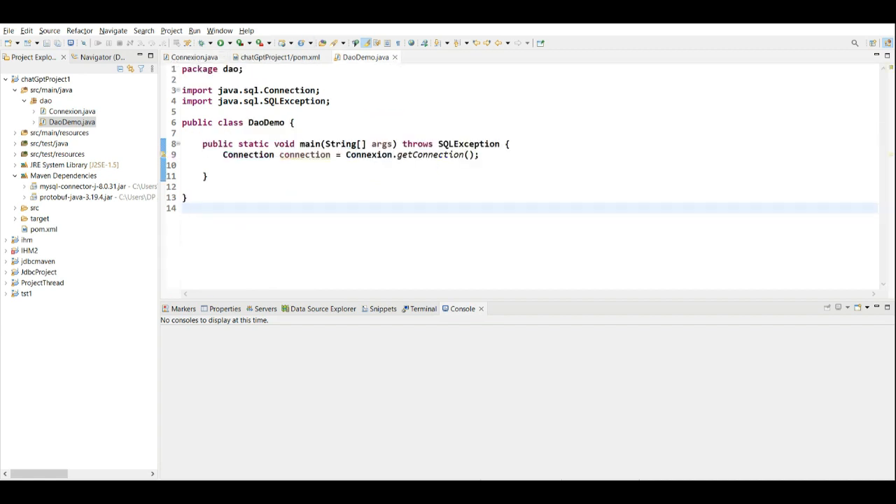
{"action": "key", "text": "ctrl+F11"}
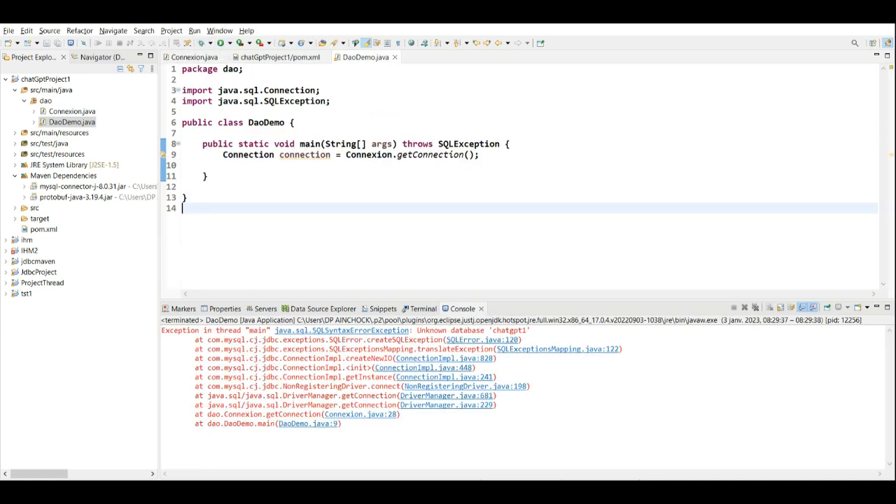
{"action": "left_click_drag", "start_coordinate": [417, 330], "coordinate": [485, 329]}
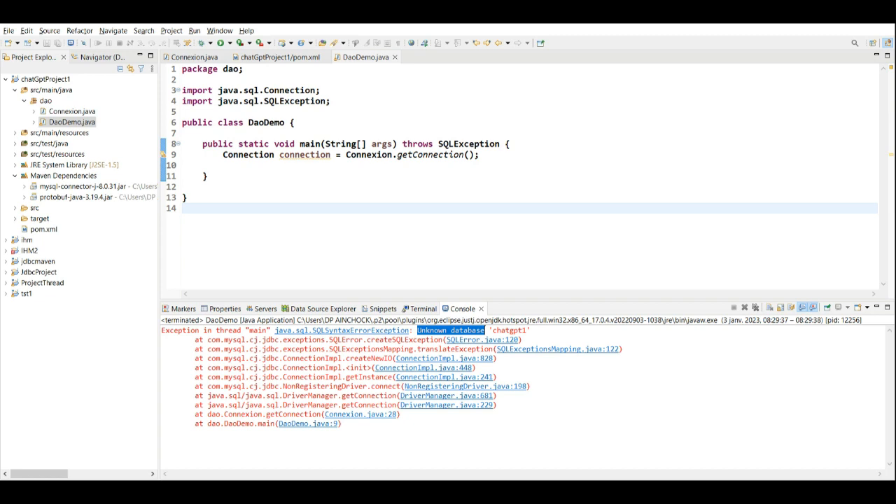
{"action": "double_click", "coordinate": [511, 330]}
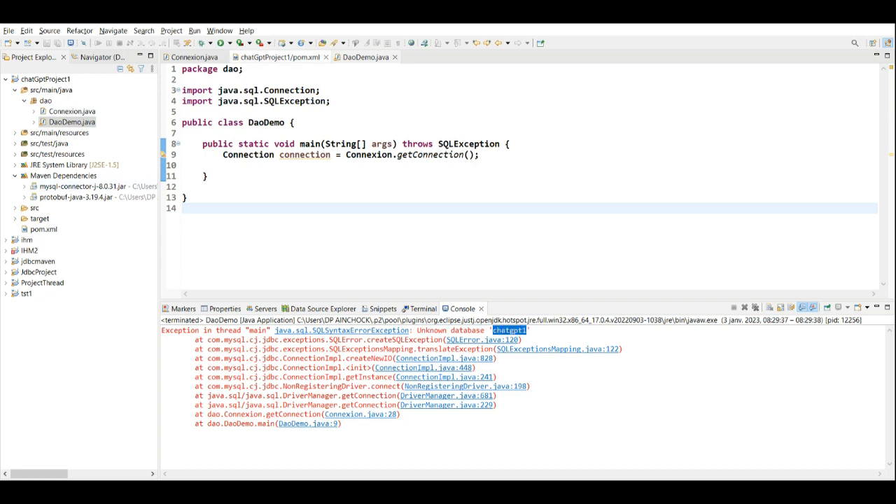
- Restore the database name in Connexion.java's URL to chatgpt, save, and rerun DaoDemo
{"action": "left_click", "coordinate": [195, 57]}
{"action": "key", "text": "BackSpace"}
{"action": "key", "text": "ctrl+s"}
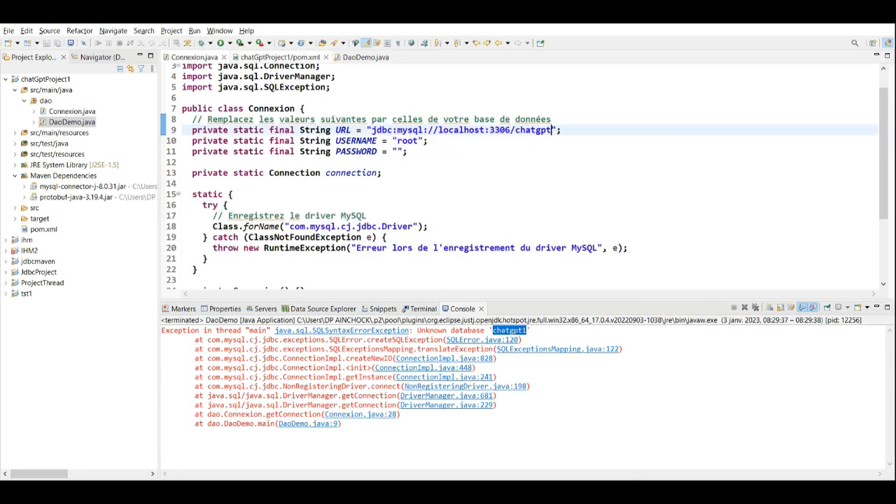
{"action": "left_click", "coordinate": [365, 57]}
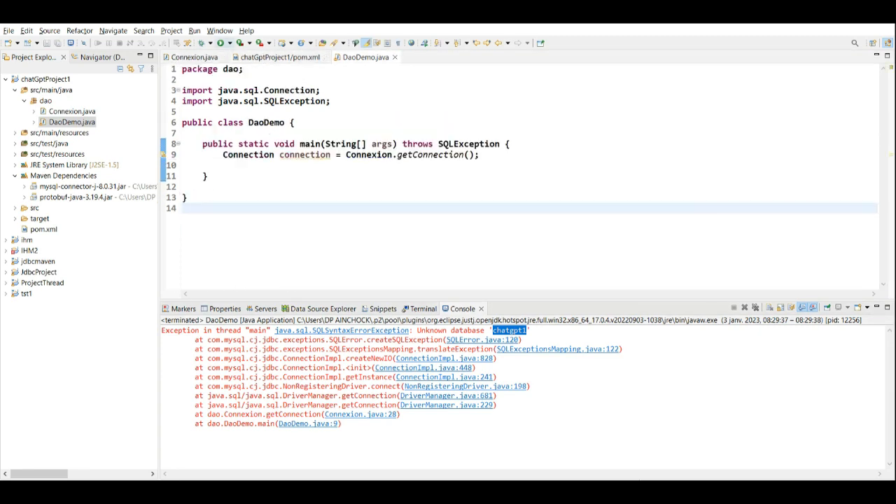
{"action": "left_click", "coordinate": [221, 43]}
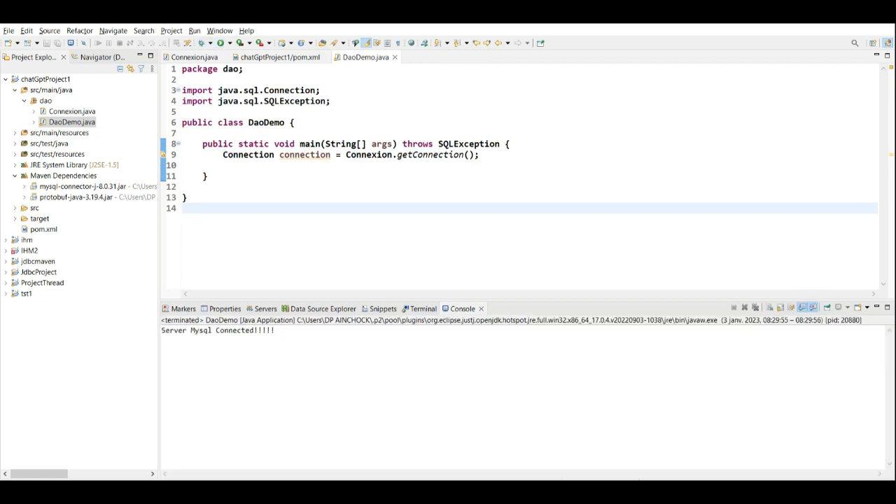
{"action": "left_click", "coordinate": [275, 330]}
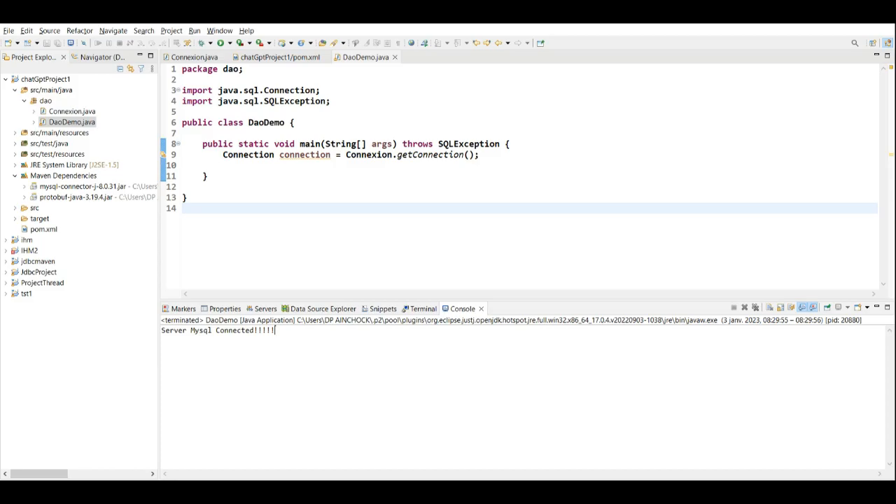
- Review ChatGPT's Connexion class code and the "adapter le code à une classe connexion" request in the browser conversation
{"action": "key", "text": "alt+Tab"}
{"action": "scroll", "coordinate": [525, 245], "scroll_direction": "up", "scroll_amount": 2}
{"action": "scroll", "coordinate": [524, 245], "scroll_direction": "up", "scroll_amount": 3}
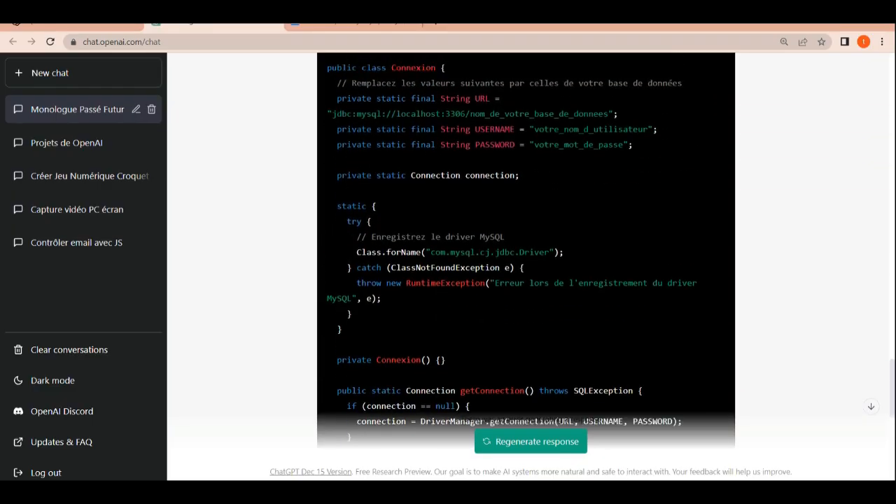
{"action": "scroll", "coordinate": [525, 245], "scroll_direction": "down", "scroll_amount": 2}
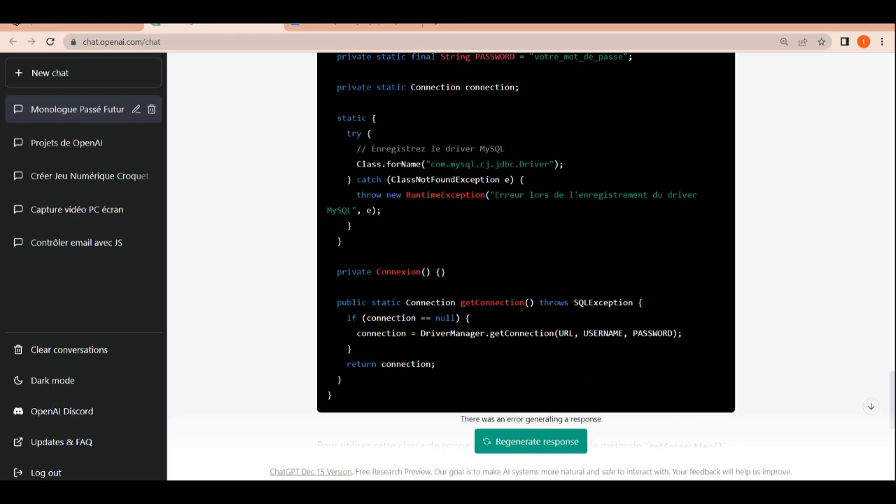
{"action": "scroll", "coordinate": [525, 245], "scroll_direction": "up", "scroll_amount": 2}
{"action": "scroll", "coordinate": [525, 245], "scroll_direction": "up", "scroll_amount": 2}
{"action": "scroll", "coordinate": [525, 245], "scroll_direction": "up", "scroll_amount": 4}
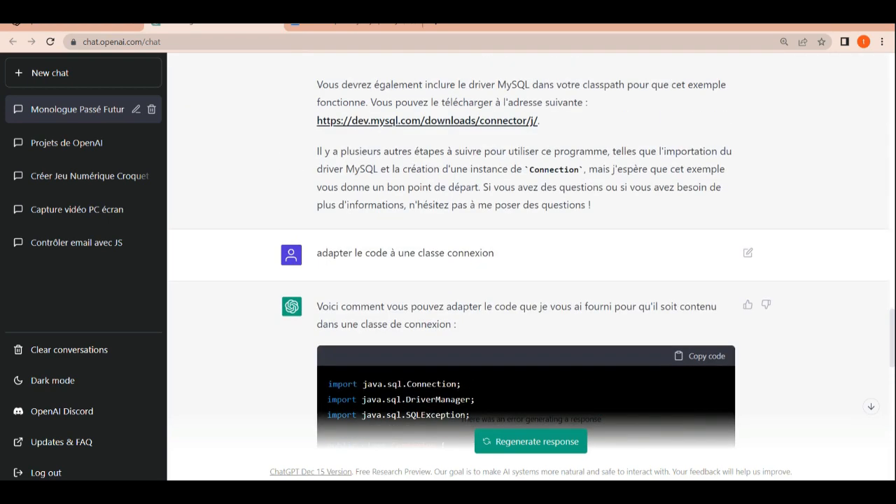